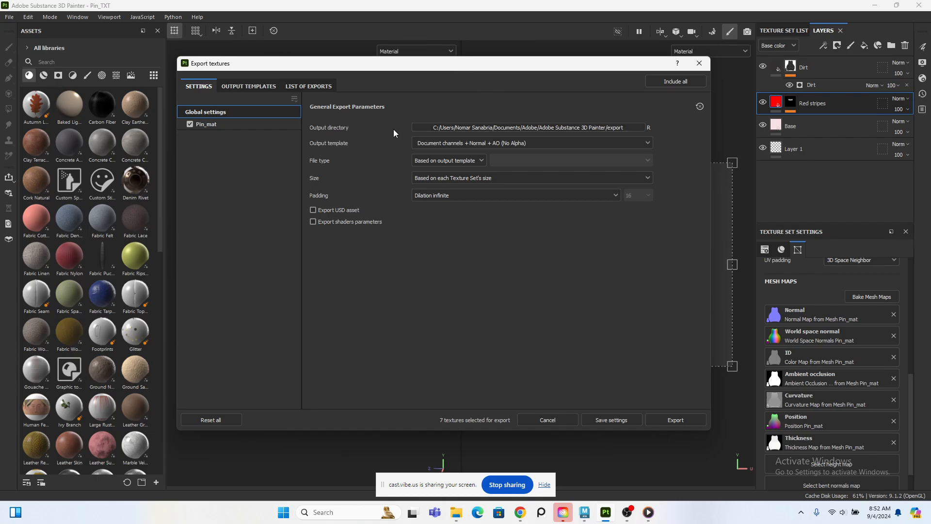
Step: Browse for the export output directory to the Desktop folder AD215/Project/Bowling/Textures
click(472, 127)
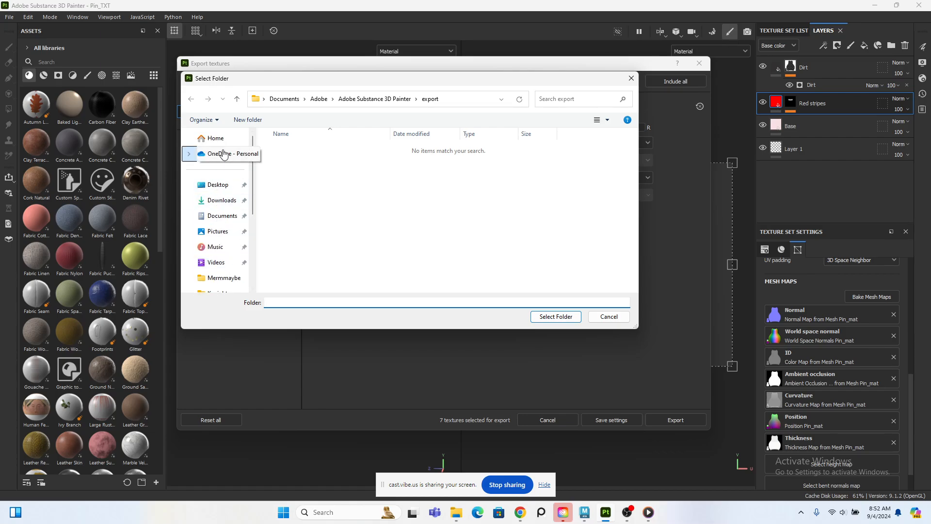
click(219, 184)
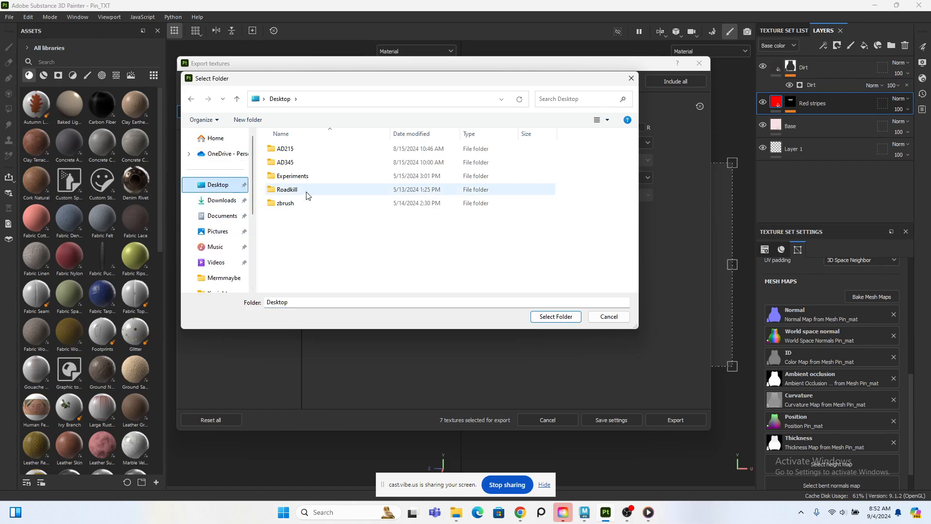
double_click(304, 150)
double_click(301, 150)
double_click(298, 150)
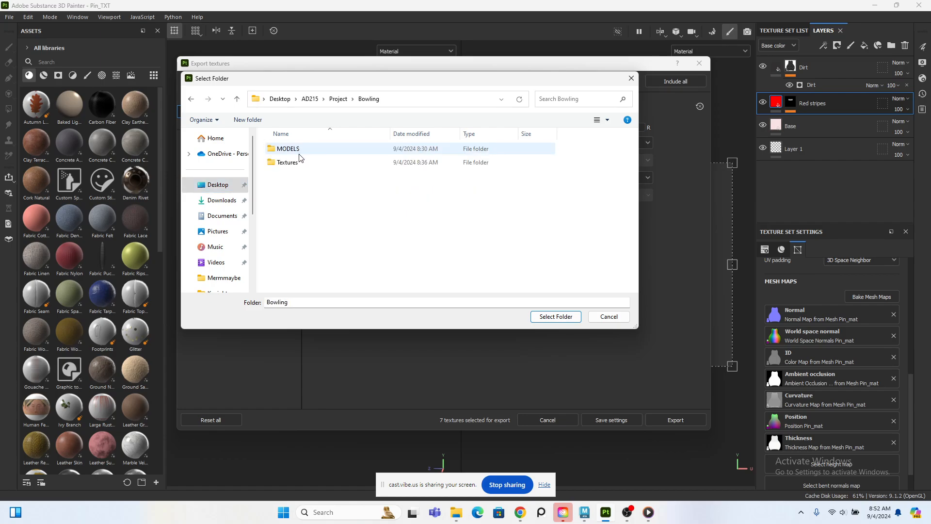
click(288, 164)
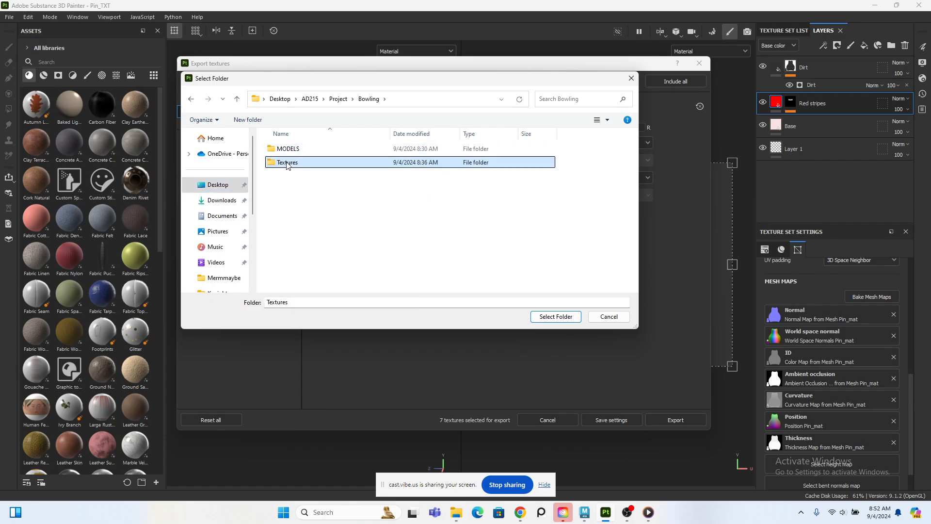
double_click(286, 164)
Step: Create a Pin_txt folder inside Textures and export the pin's textures into it
right_click(284, 167)
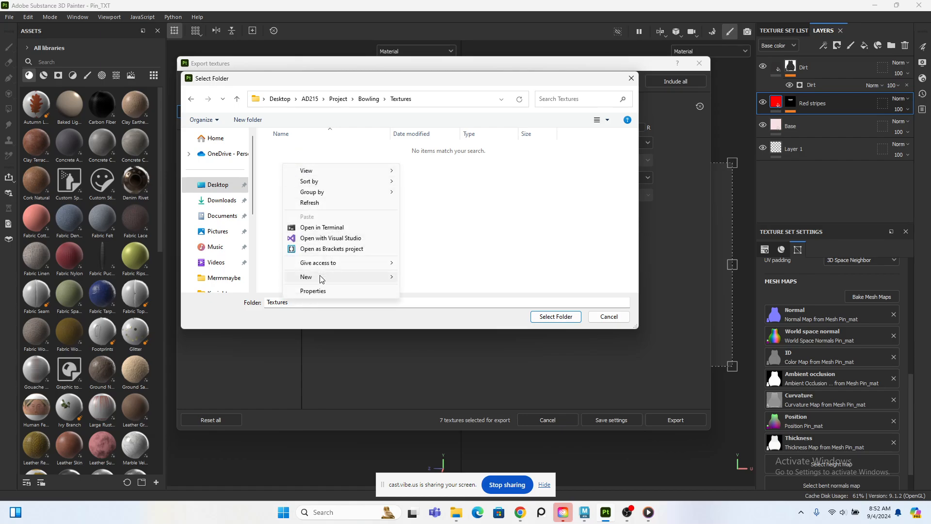
mouse_move(323, 280)
click(425, 275)
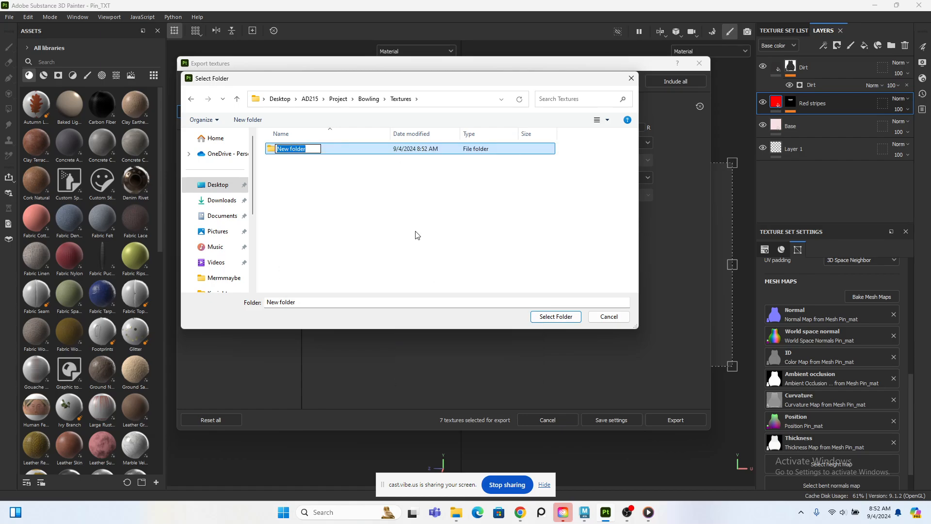
text(PO)
click(550, 317)
click(554, 319)
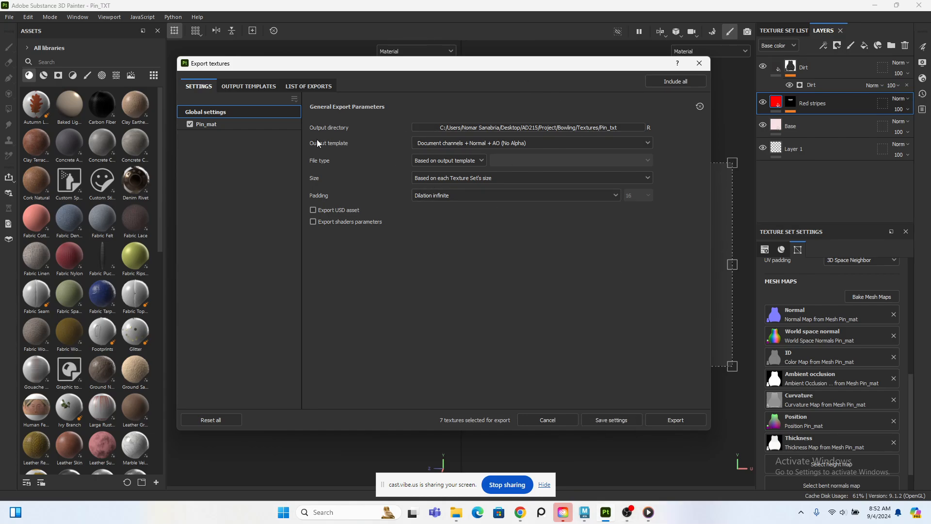
click(676, 420)
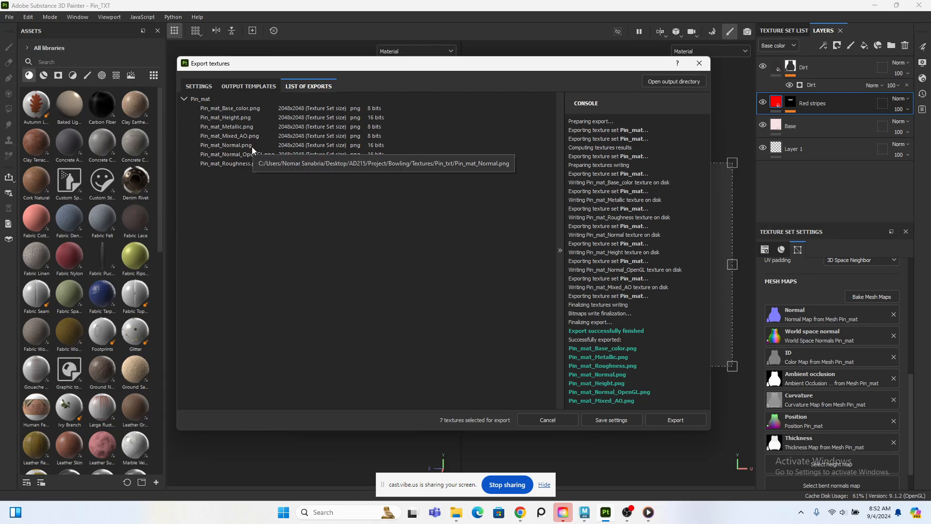
Step: Switch to the Pin.mb scene in Maya and frame the rigged bowling pin
mouse_move(585, 512)
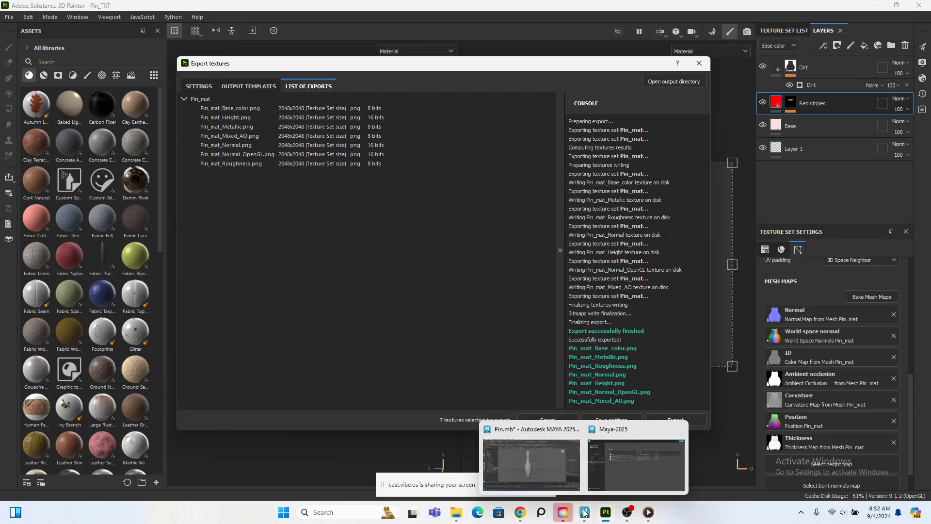
click(558, 468)
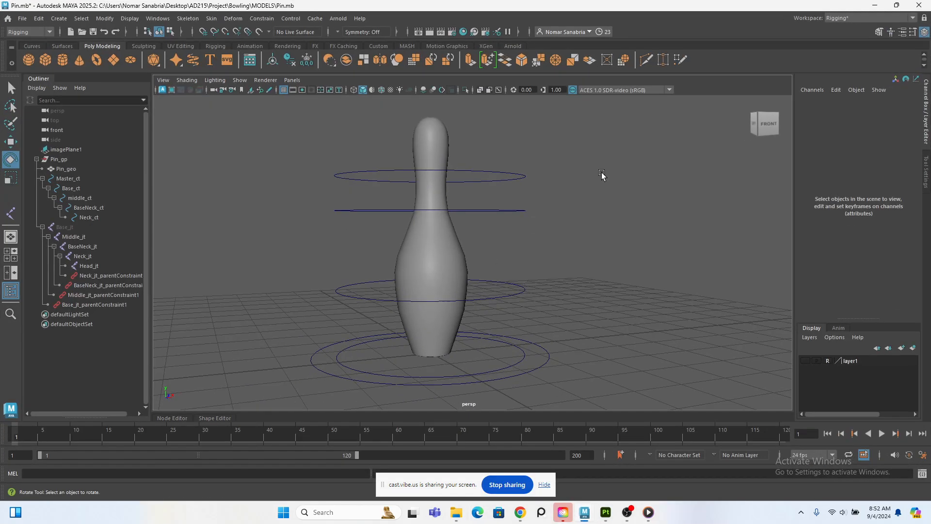
scroll(621, 241, down, 5)
scroll(622, 241, up, 5)
alt+drag(629, 212, 629, 232)
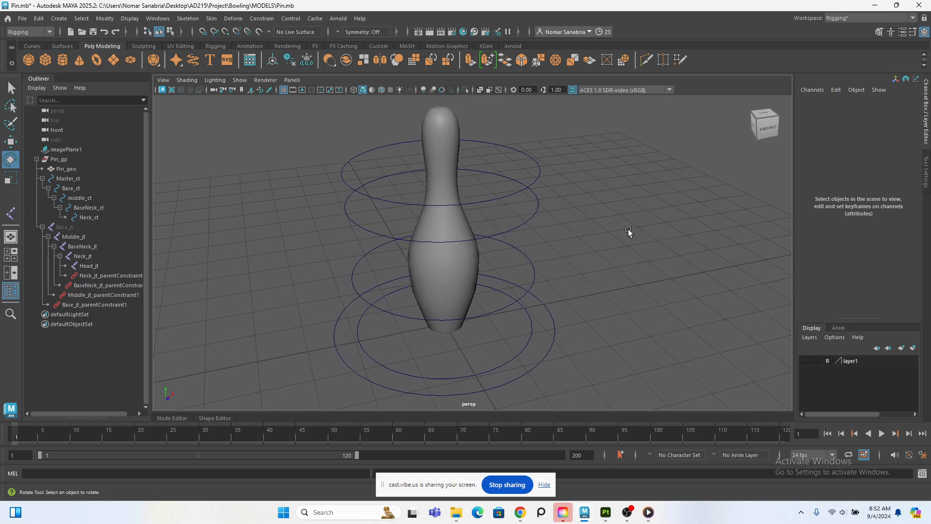
alt+right_drag(629, 232, 609, 189)
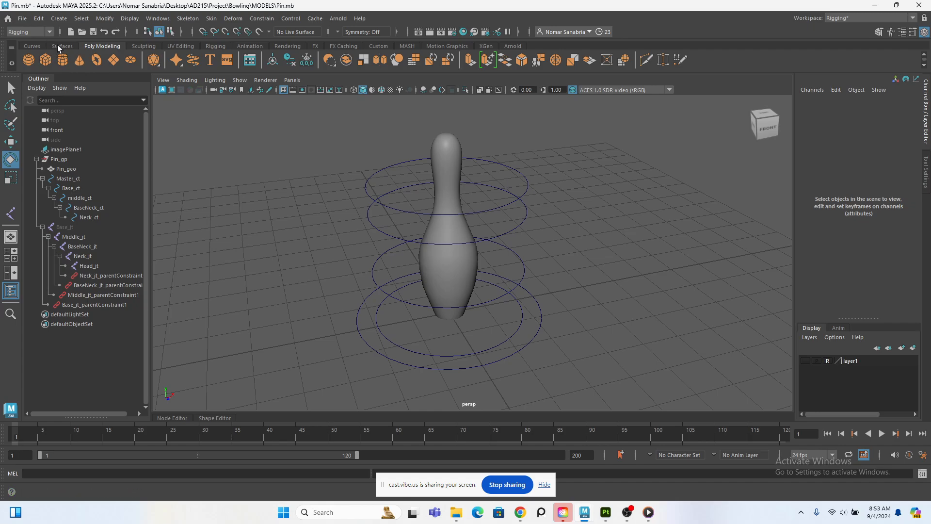
Step: Create a polygon plane under the pin and scale it uniformly to about 37.5 as a floor
click(114, 60)
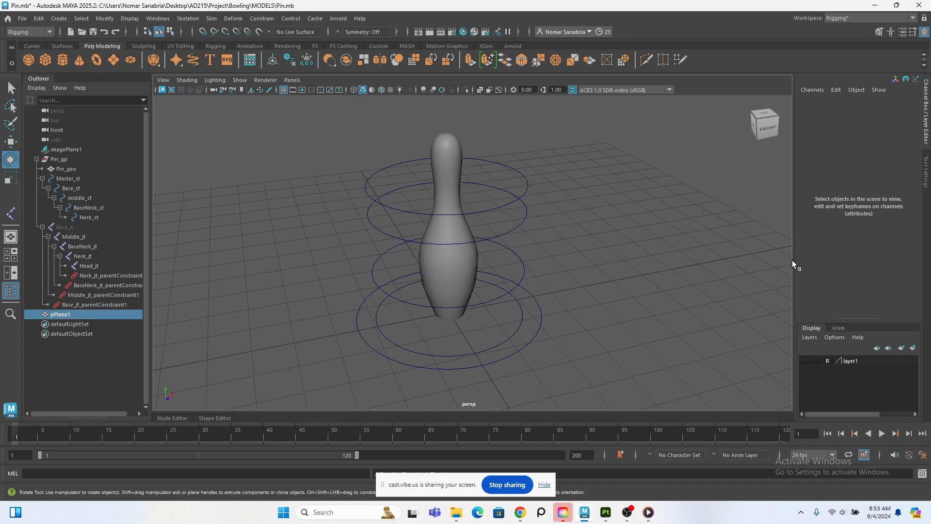
alt+right_drag(630, 266, 522, 263)
scroll(522, 262, up, 5)
key(r)
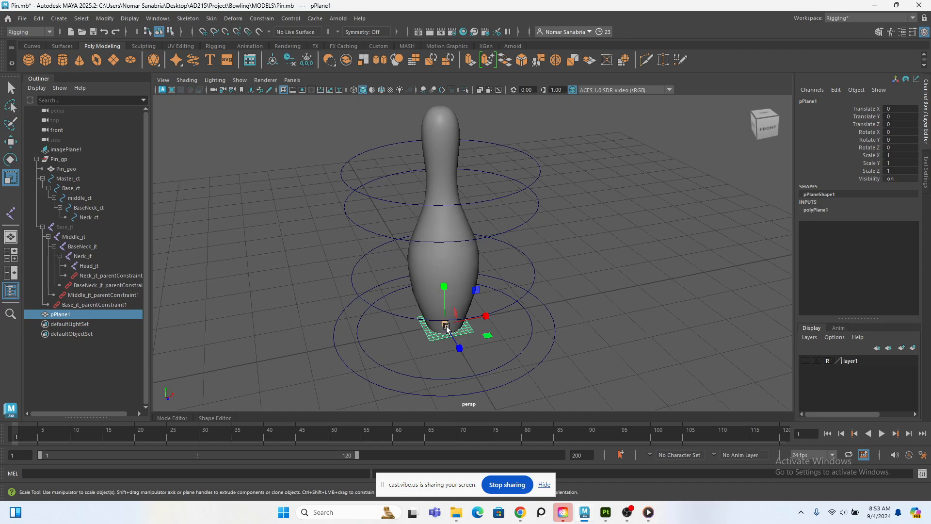
drag(445, 324, 930, 302)
scroll(455, 281, down, 5)
drag(459, 289, 751, 287)
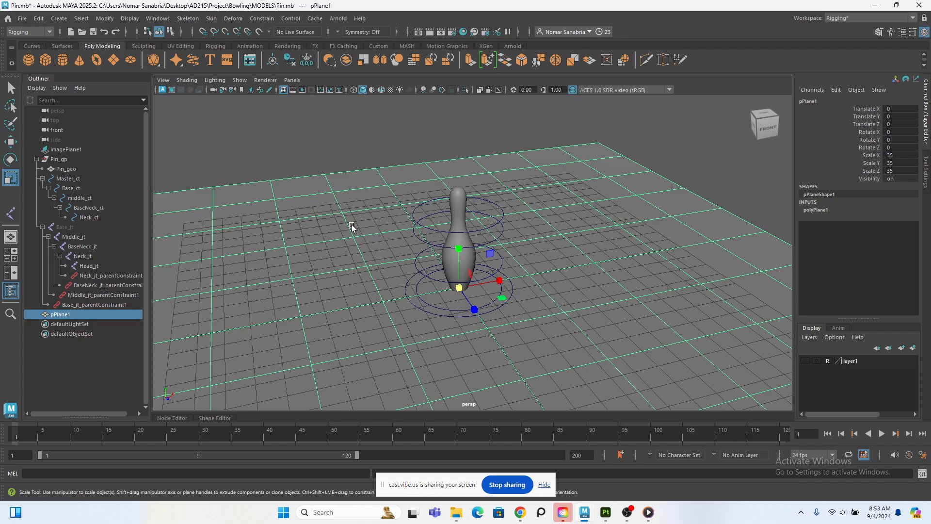
drag(459, 287, 501, 285)
key(w)
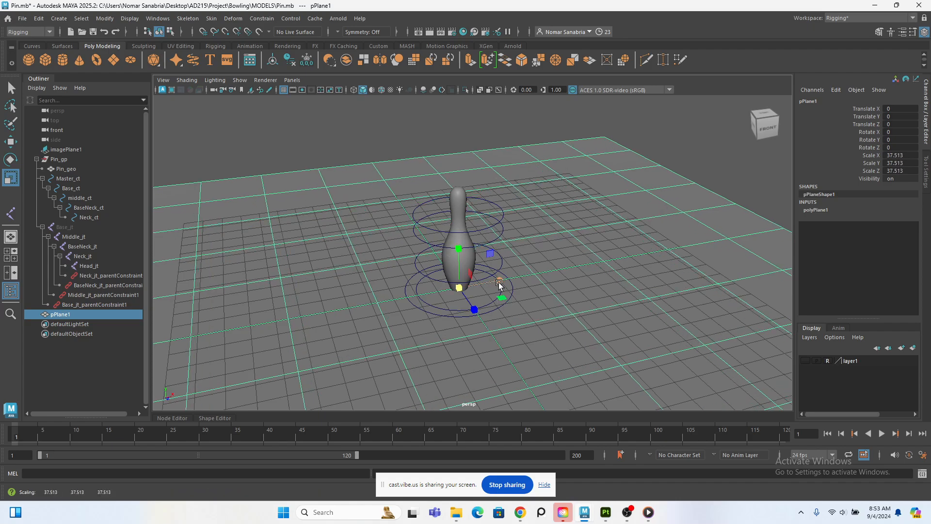
Step: Freeze the transformations of the floor plane
scroll(505, 272, up, 3)
scroll(555, 287, up, 2)
alt+middle_drag(565, 315, 615, 293)
alt+drag(615, 293, 557, 262)
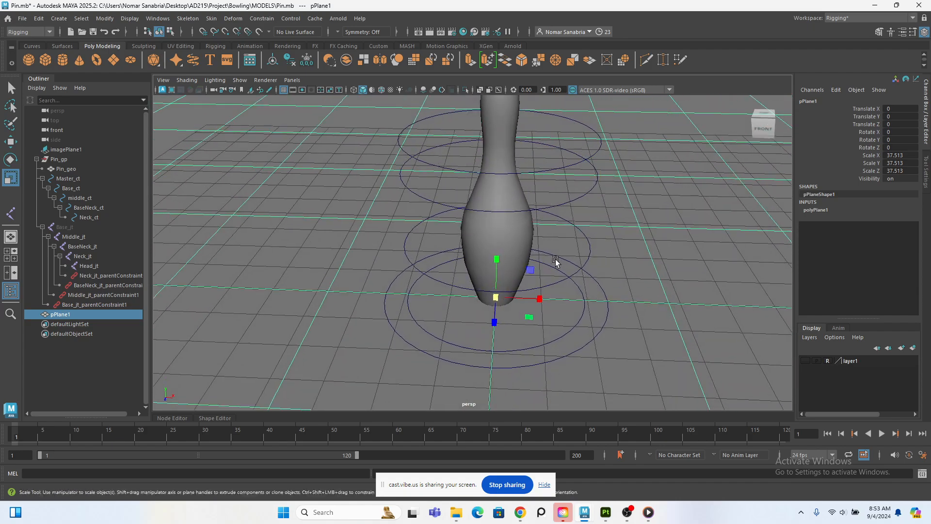
click(307, 59)
scroll(480, 239, down, 3)
scroll(514, 287, up, 1)
alt+middle_drag(514, 287, 542, 245)
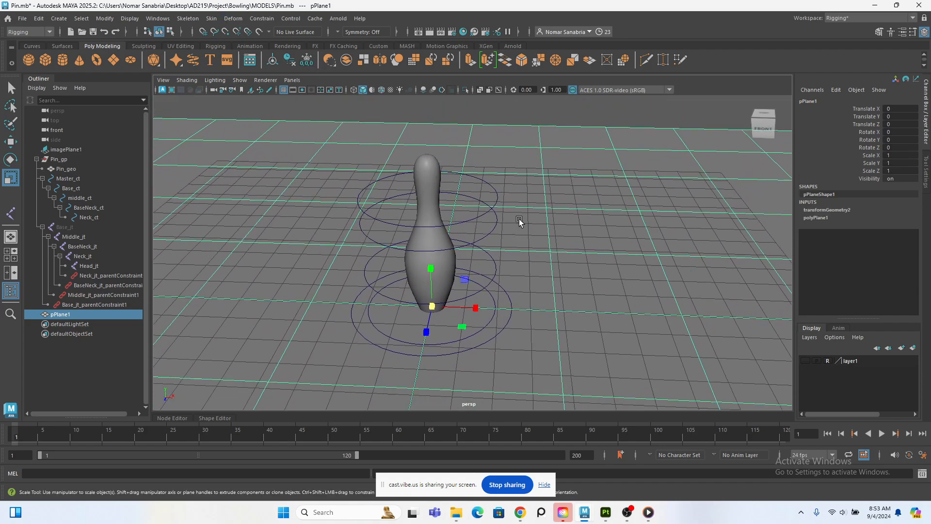
Step: Add an Arnold area light to the scene
click(339, 19)
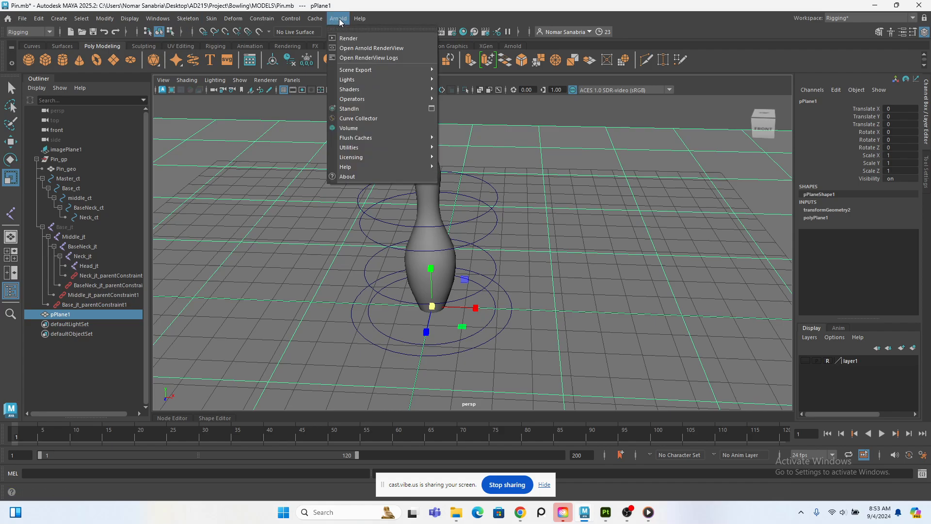
mouse_move(369, 80)
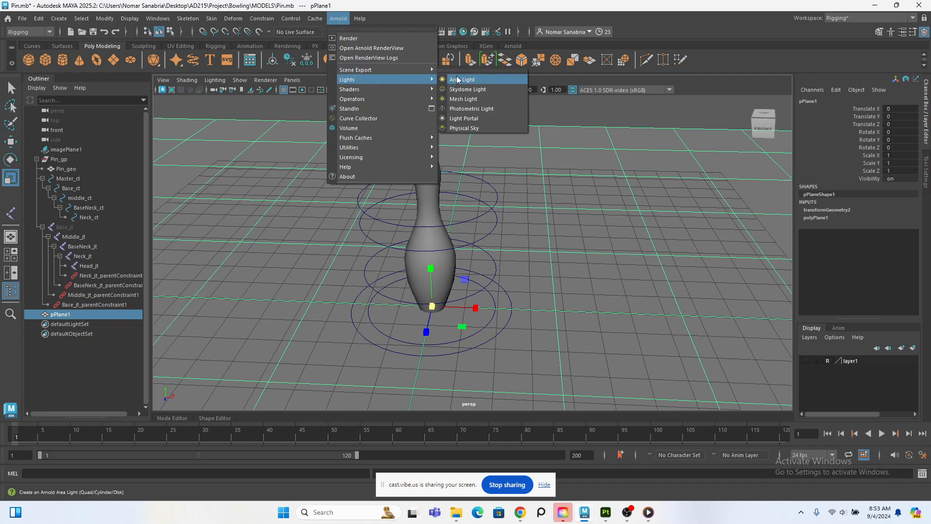
click(479, 81)
scroll(505, 301, down, 3)
alt+drag(504, 301, 561, 268)
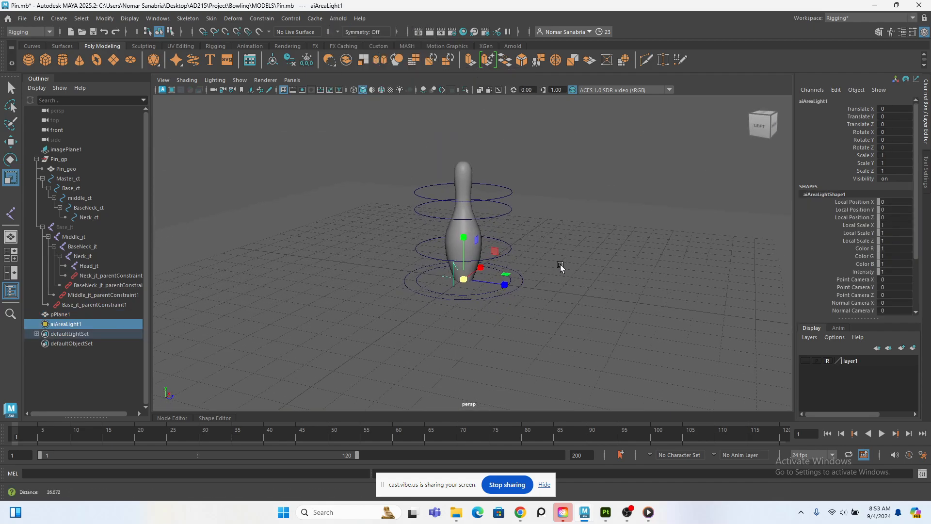
Step: Move the area light in front of the pin to about Y 3.8, Z 3.83 and scale it to about 1.61
scroll(561, 267, up, 4)
key(w)
drag(473, 306, 592, 106)
scroll(593, 225, up, 3)
alt+middle_drag(623, 194, 580, 225)
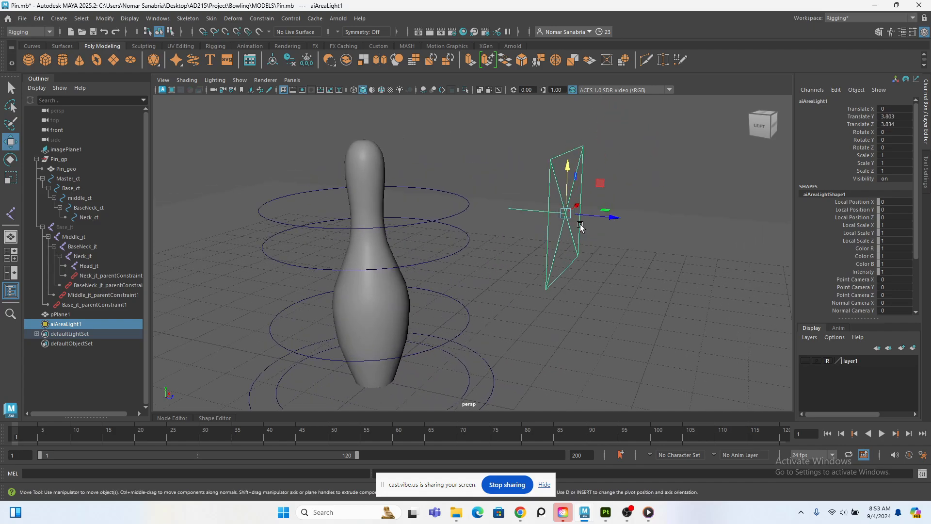
key(r)
drag(565, 214, 582, 222)
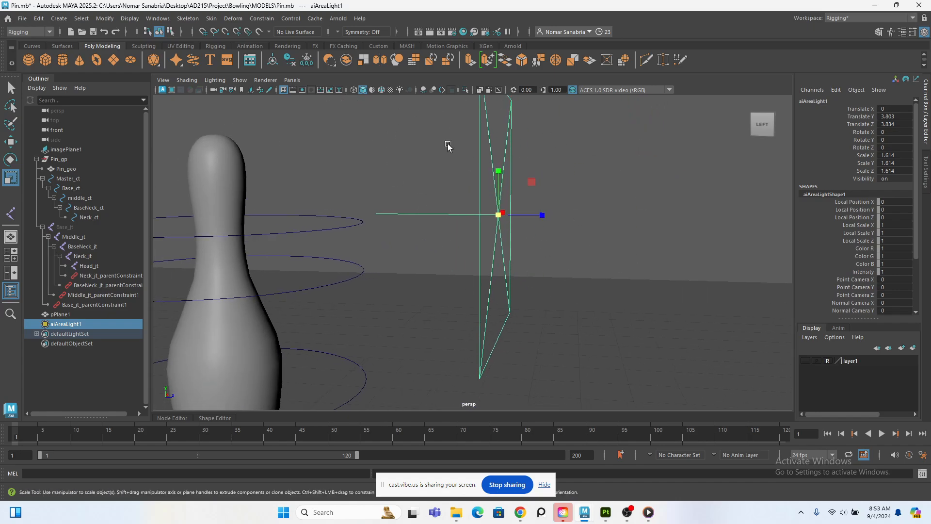
Step: Shift the area light to about X 1.73, Y 4.7 and rotate it about -23.5, 29.6, 1.5 toward the pin
scroll(498, 211, down, 4)
alt+drag(505, 220, 397, 229)
key(e)
alt+drag(587, 216, 526, 226)
key(w)
drag(407, 229, 443, 240)
key(e)
key(w)
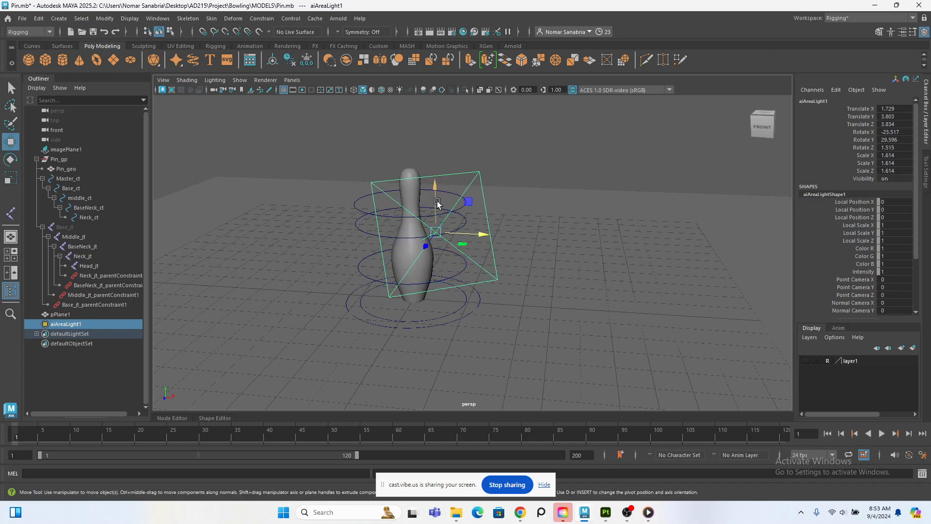
drag(438, 204, 409, 212)
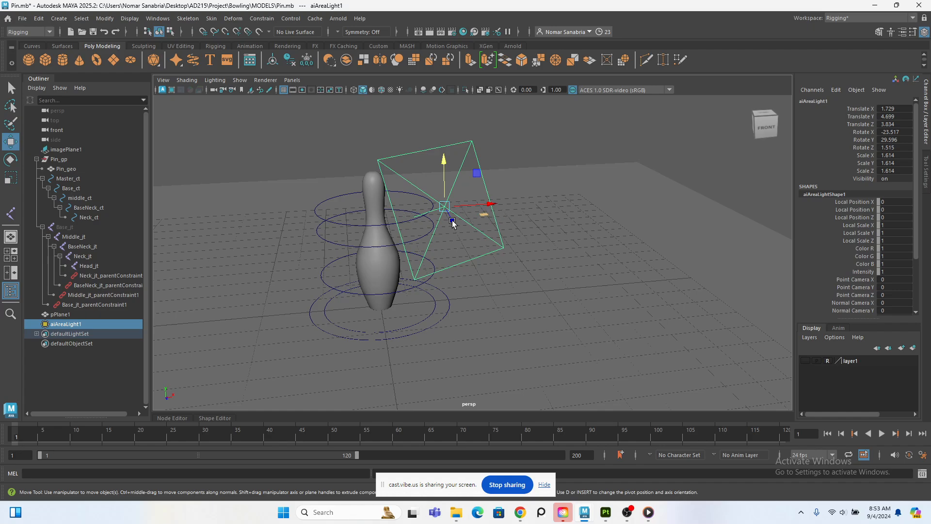
Step: Rename the area light as Keylight
double_click(91, 325)
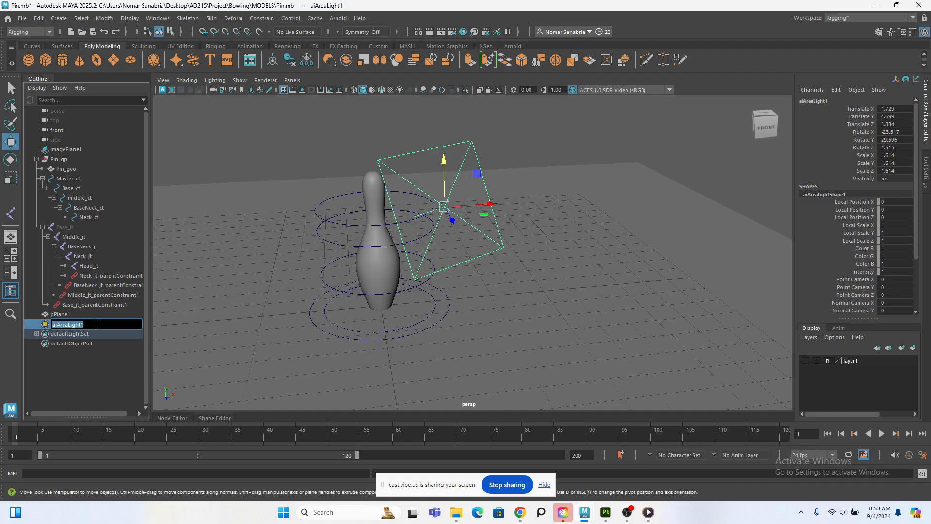
text(Keylight)
key(Return)
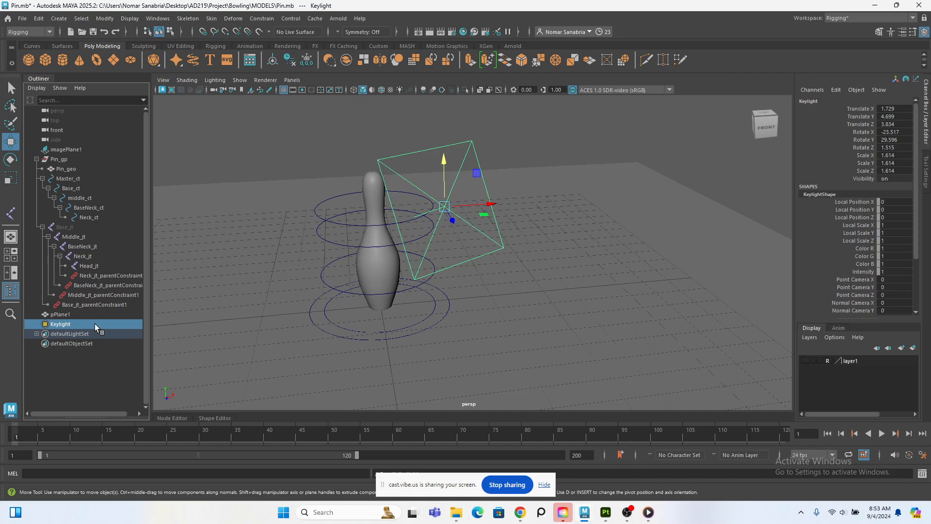
Step: Duplicate Keylight and place the copy at about X -3.61, Y 2.56, Z 3.56, rotated about -40 in Y toward the pin
key(ctrl+d)
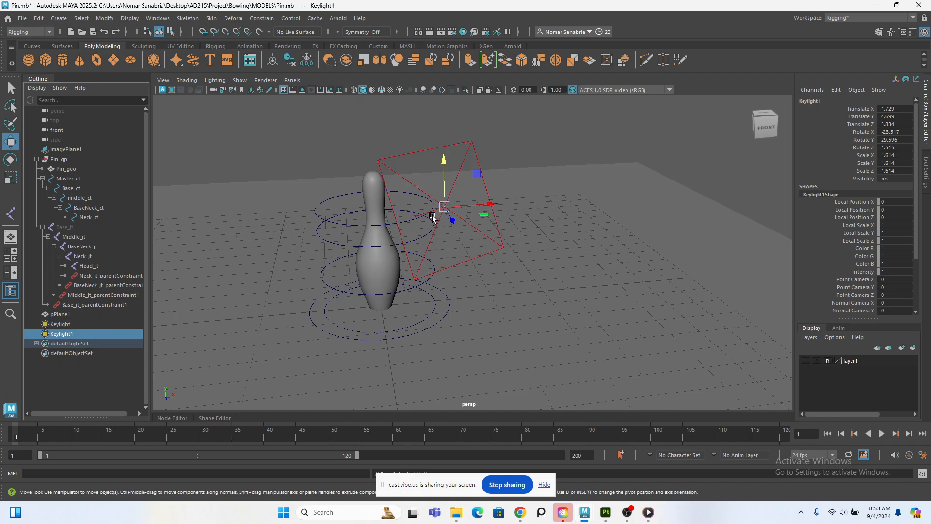
drag(447, 207, 313, 278)
key(e)
key(w)
drag(295, 221, 297, 244)
drag(350, 282, 543, 214)
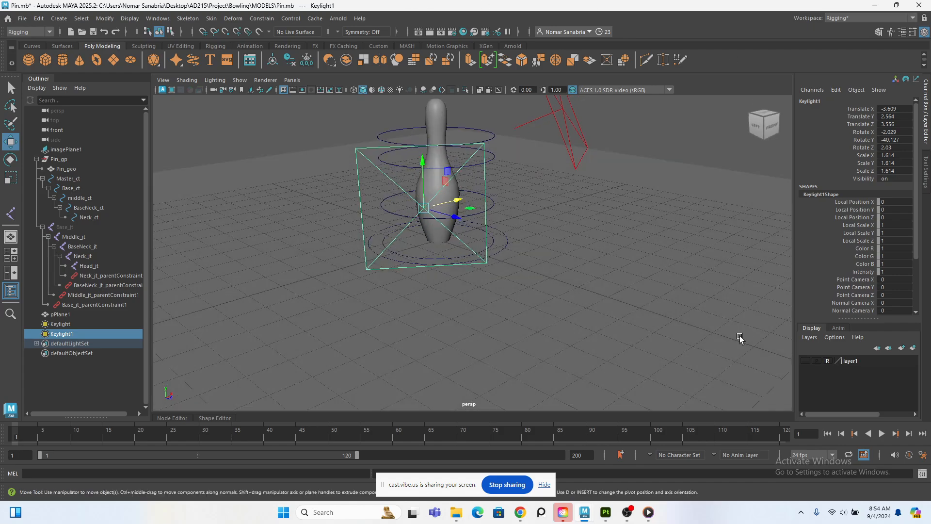
Step: Duplicate the second light and place the copy behind the pin at about X -2.49, Z -4.1, rotated about -195, -55, 196
alt+drag(532, 223, 657, 270)
key(ctrl+d)
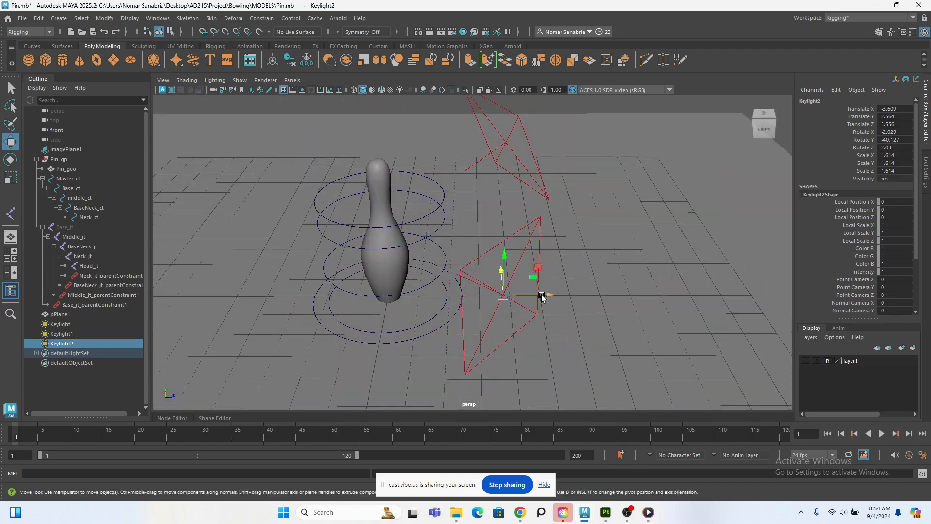
drag(541, 297, 299, 242)
key(e)
key(w)
drag(335, 267, 276, 266)
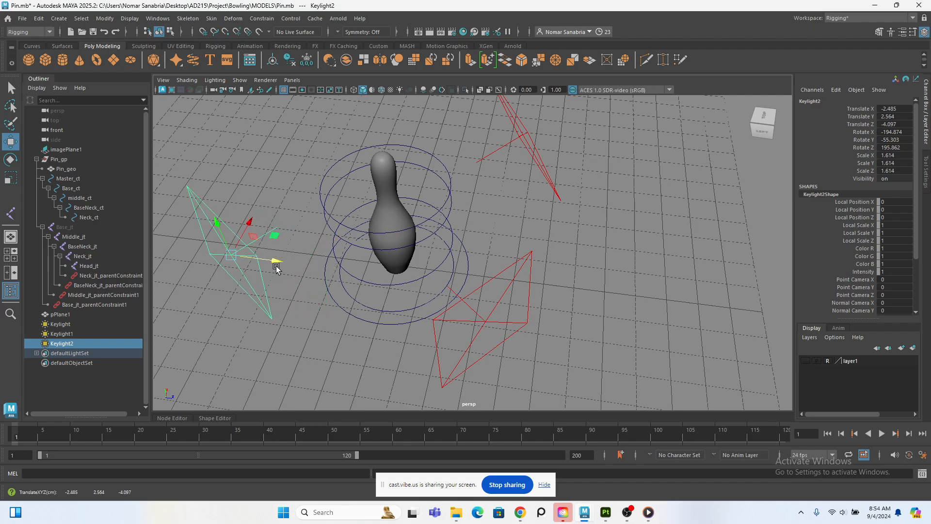
Step: Switch the workspace to Modeling - Standard
click(863, 18)
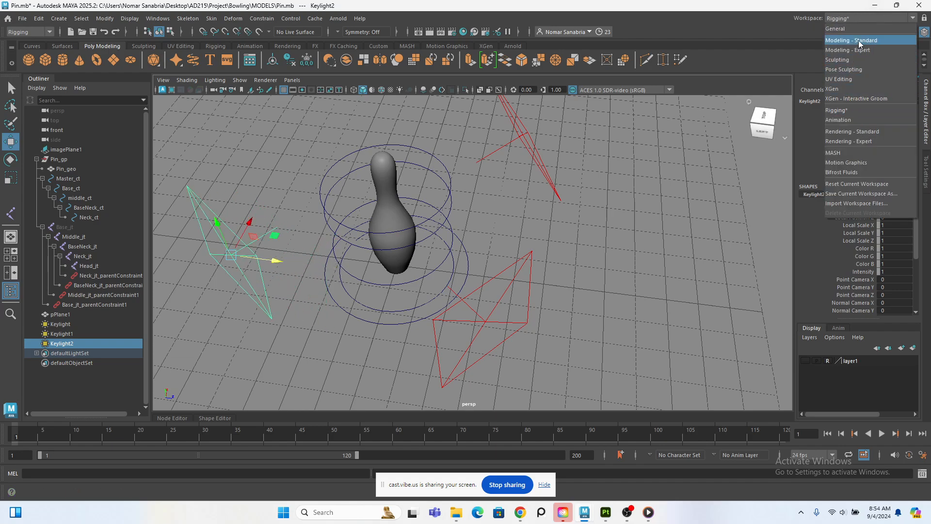
click(858, 40)
scroll(607, 220, down, 5)
alt+drag(607, 221, 528, 220)
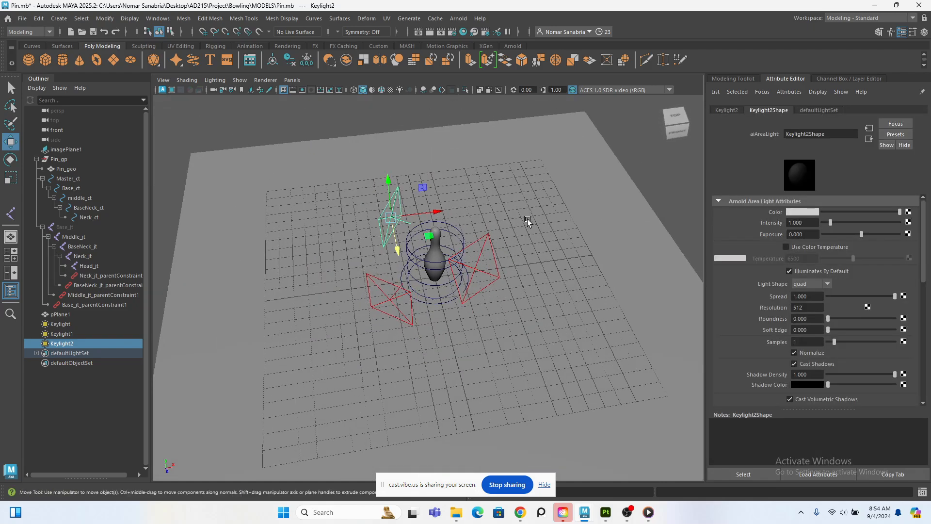
Step: Rename the Keylight1 area light as FillLight
scroll(547, 202, up, 3)
alt+drag(568, 257, 490, 260)
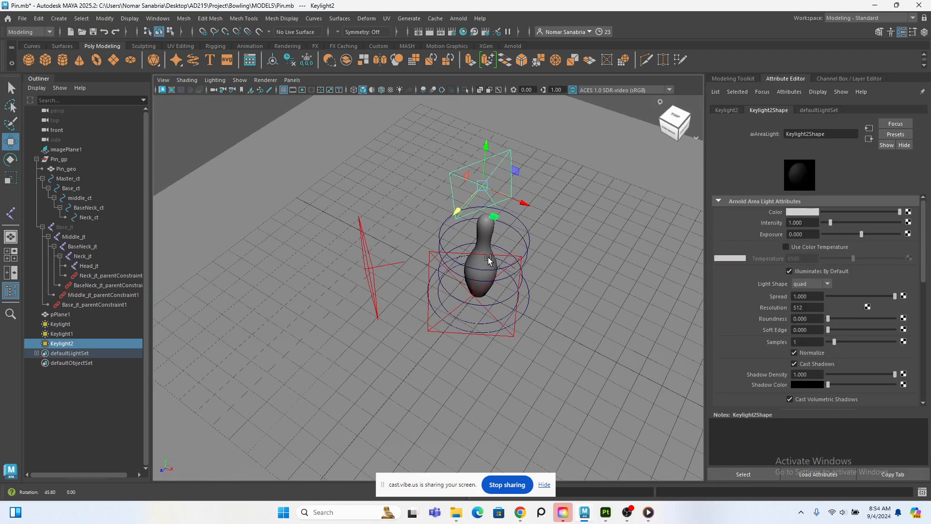
key(e)
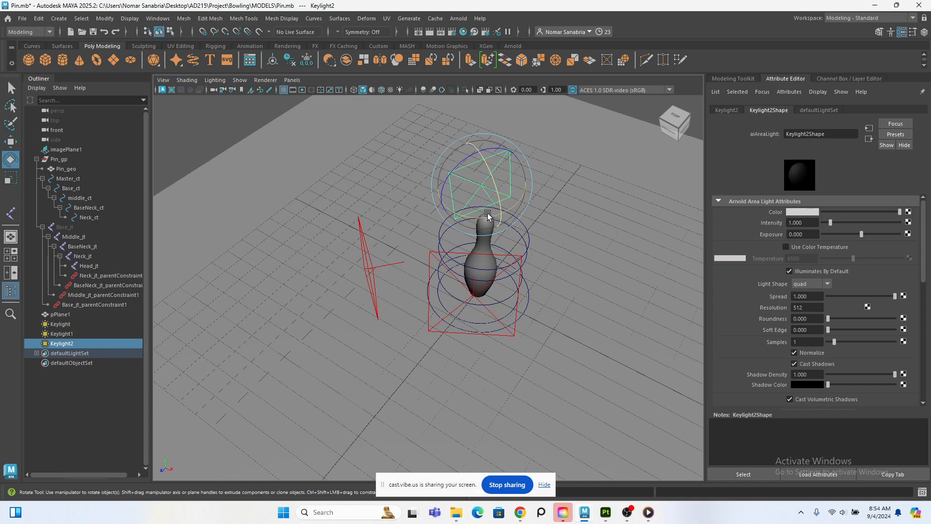
alt+drag(485, 213, 239, 346)
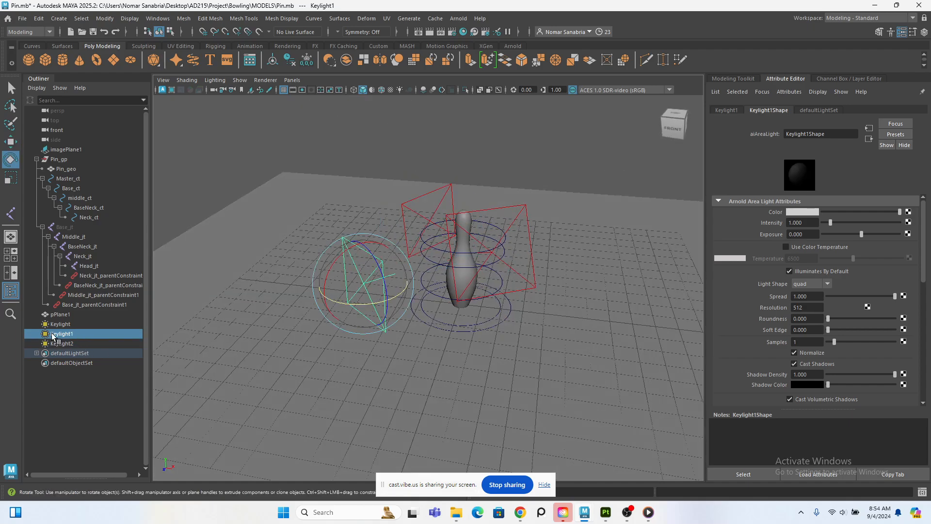
double_click(72, 333)
text(FillLight)
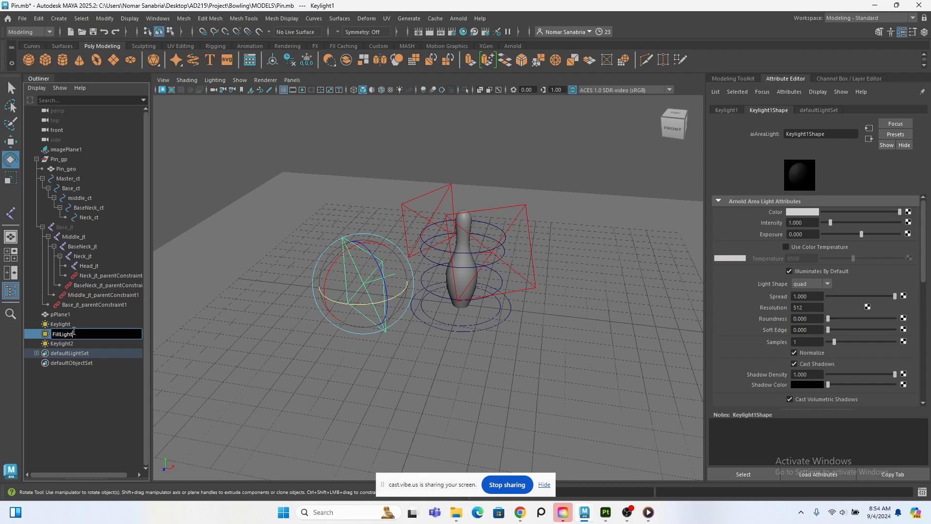
key(Return)
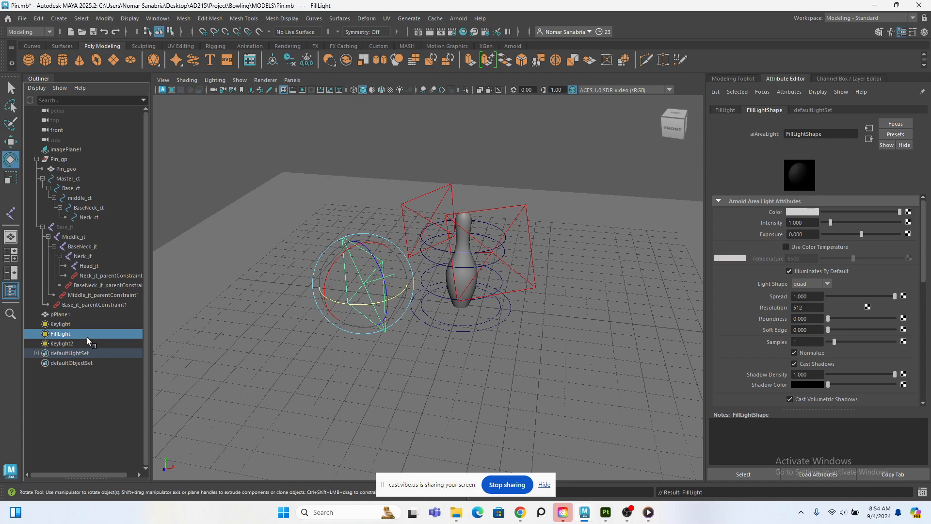
Step: Rename the Keylight2 area light behind the pin as RimLight
double_click(76, 341)
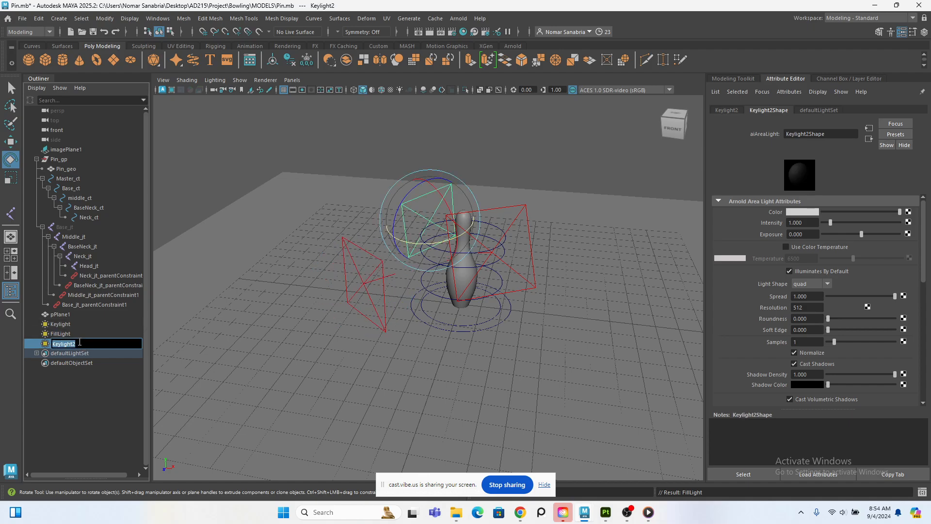
text(RimLight)
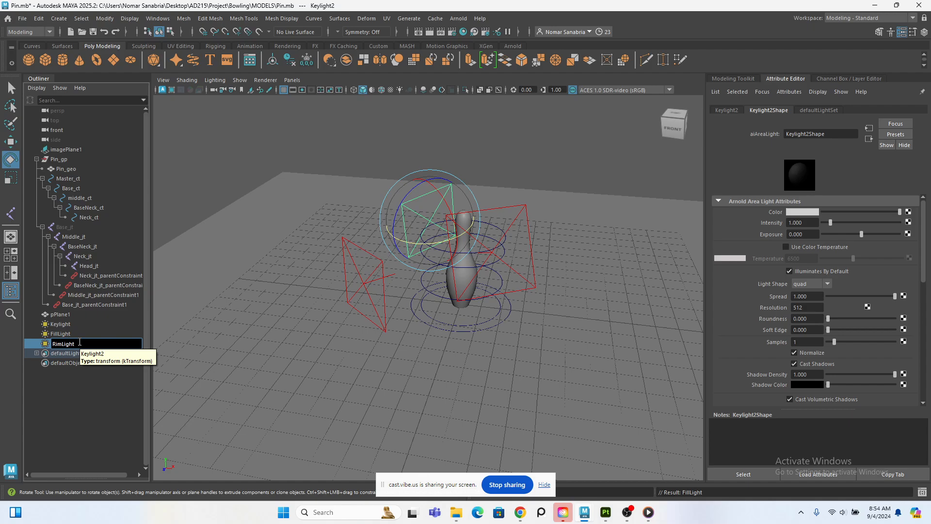
key(Return)
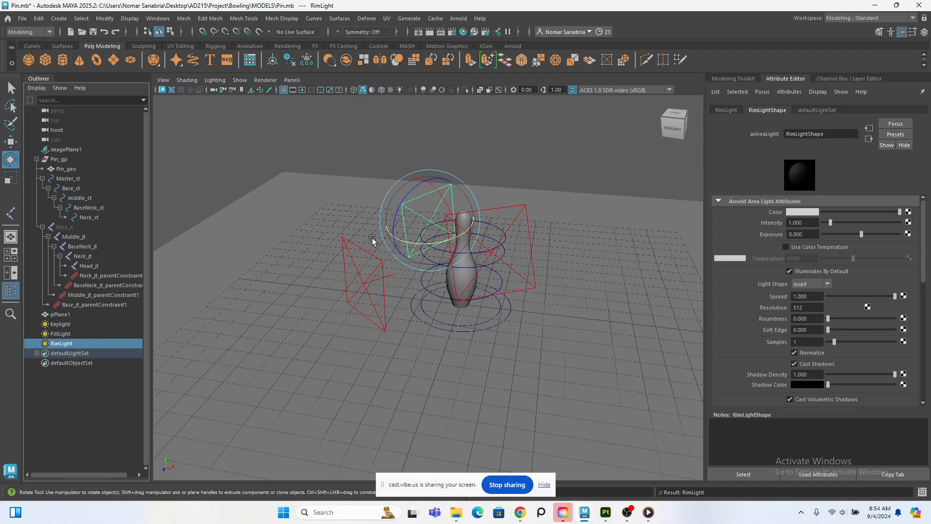
Step: Move RimLight farther behind the pin to about X -2.49, Y 2.56, Z -4.75 and rotate it toward the pin
key(w)
drag(420, 237, 422, 233)
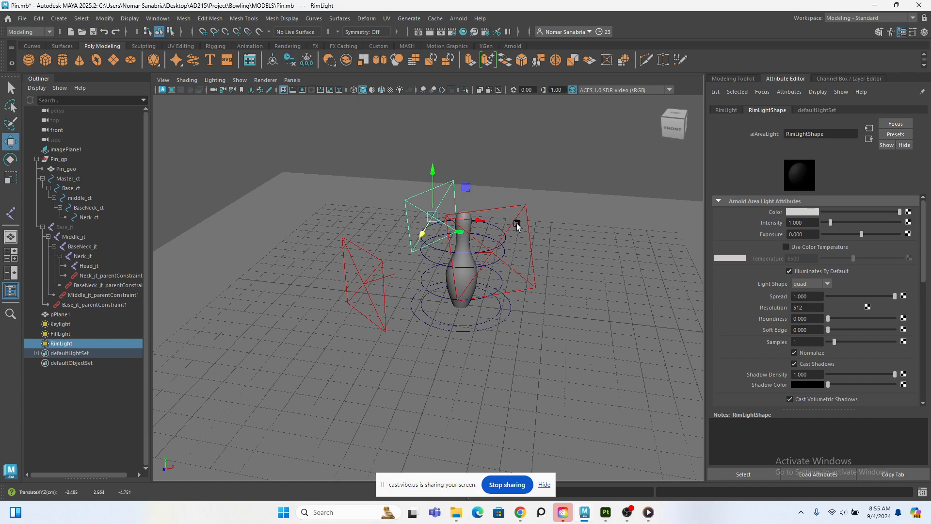
alt+drag(517, 226, 537, 222)
key(e)
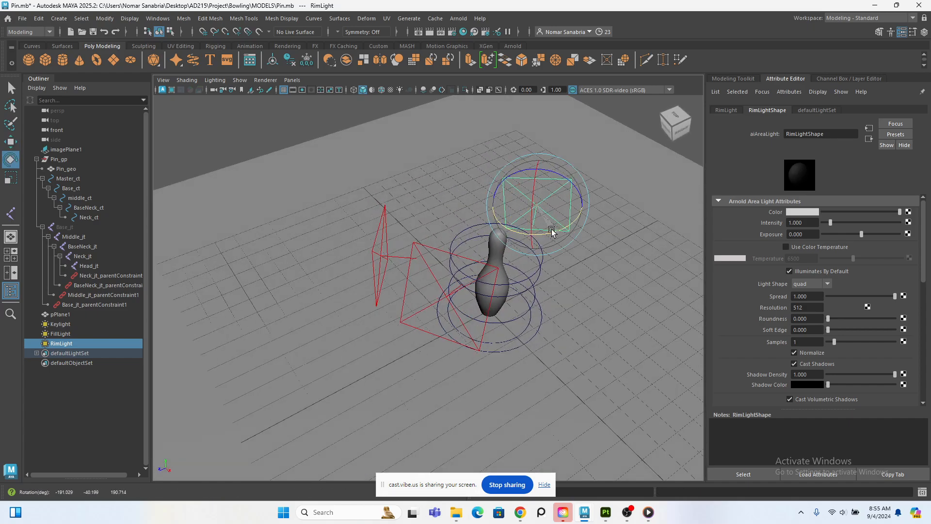
drag(561, 179, 567, 183)
Step: Raise RimLight to about Y 3.56, near the height of the pin's head
alt+drag(432, 329, 485, 293)
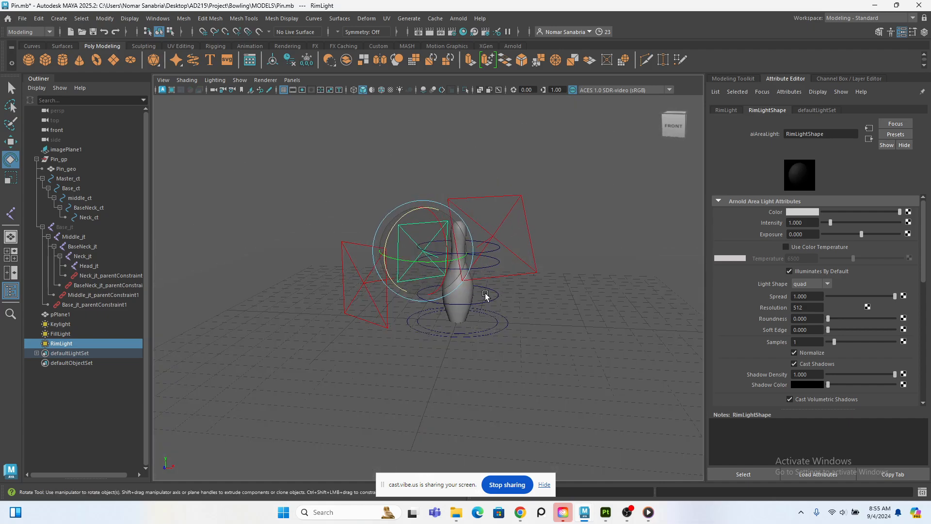
alt+middle_drag(494, 276, 476, 251)
alt+right_drag(476, 251, 504, 353)
alt+middle_drag(552, 253, 488, 287)
alt+drag(350, 291, 375, 281)
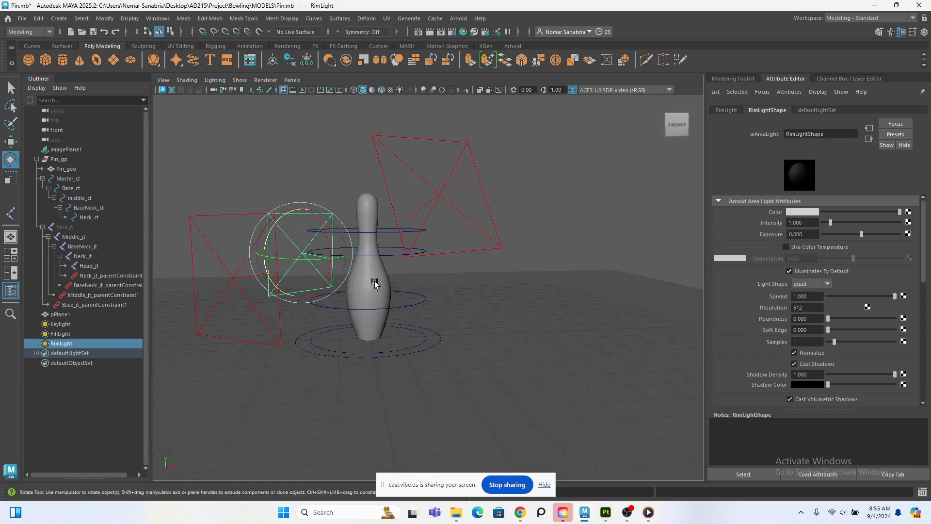
key(w)
drag(309, 219, 310, 195)
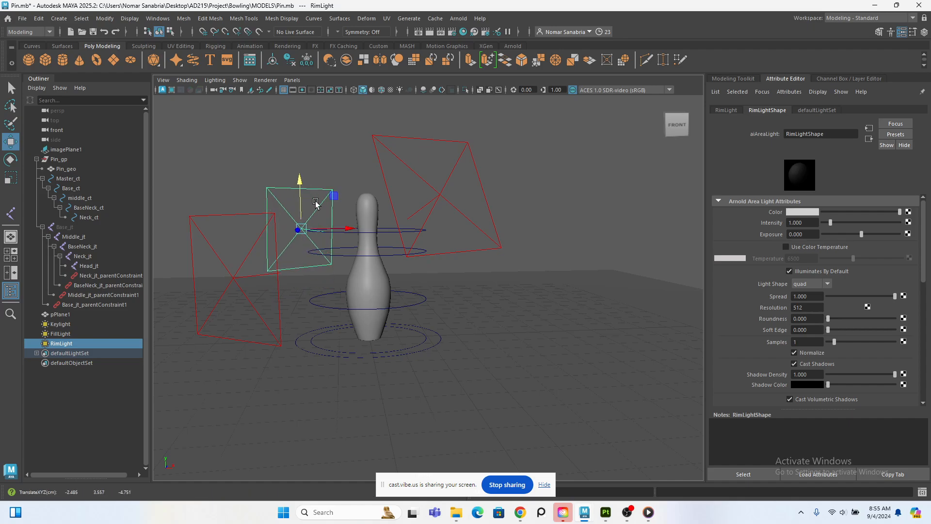
Step: Create a new perspective camera and name it RenderCam
click(291, 80)
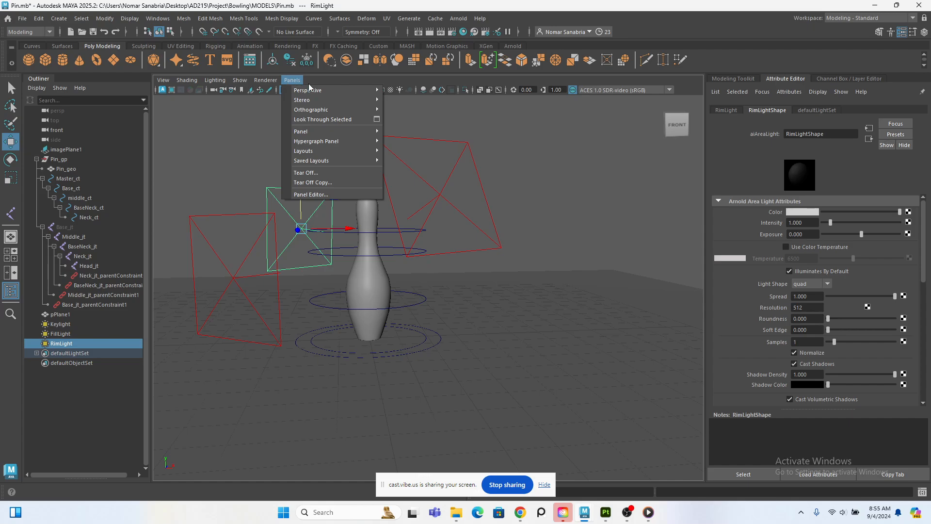
mouse_move(310, 91)
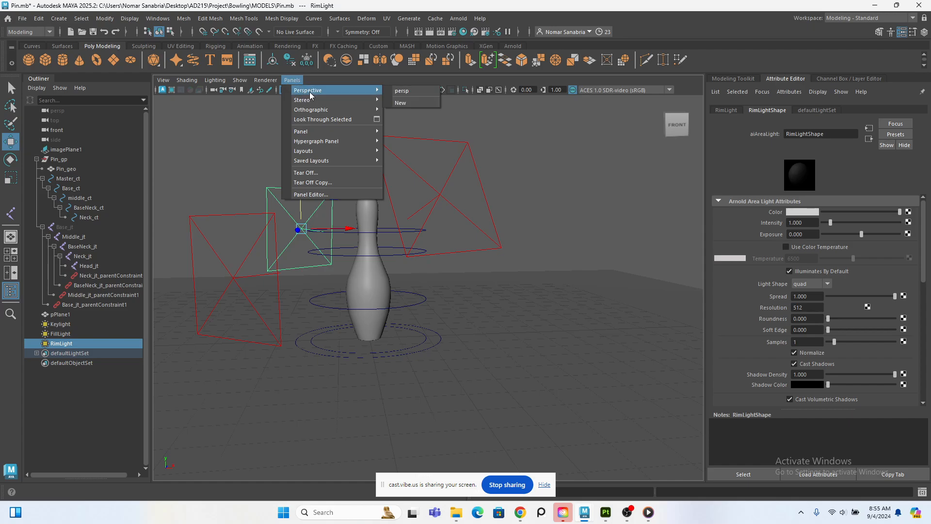
click(418, 101)
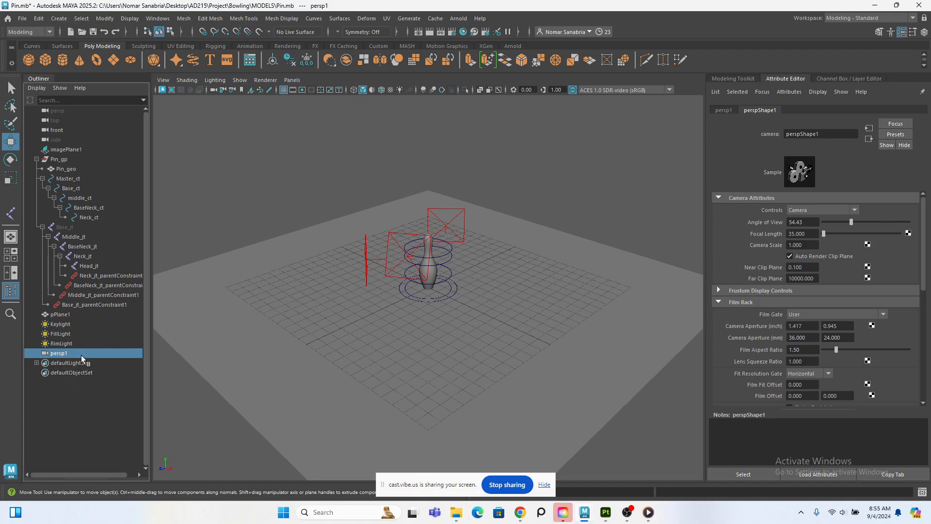
double_click(69, 355)
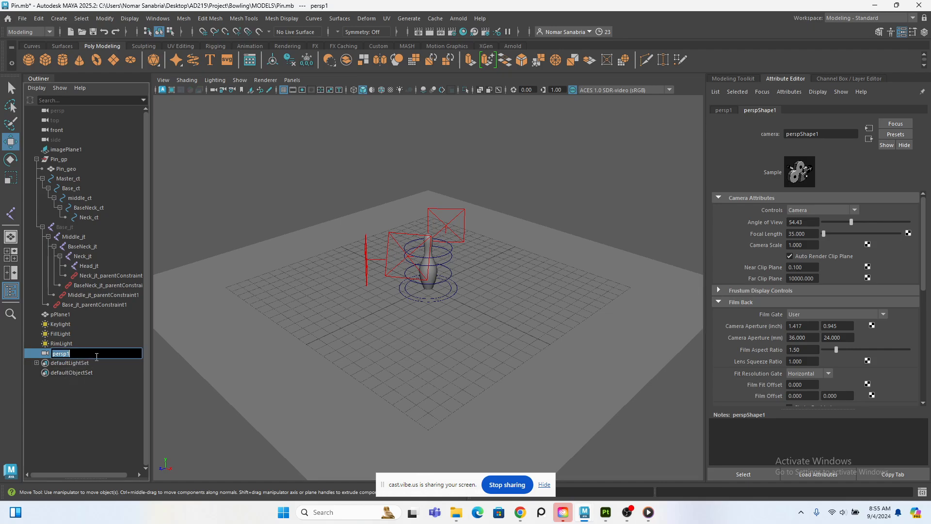
text(RenderCam)
key(Return)
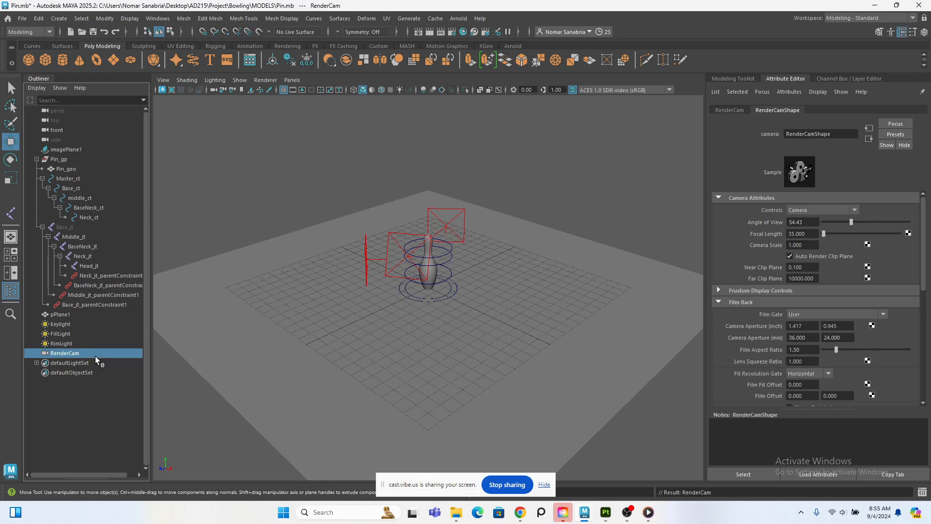
click(547, 486)
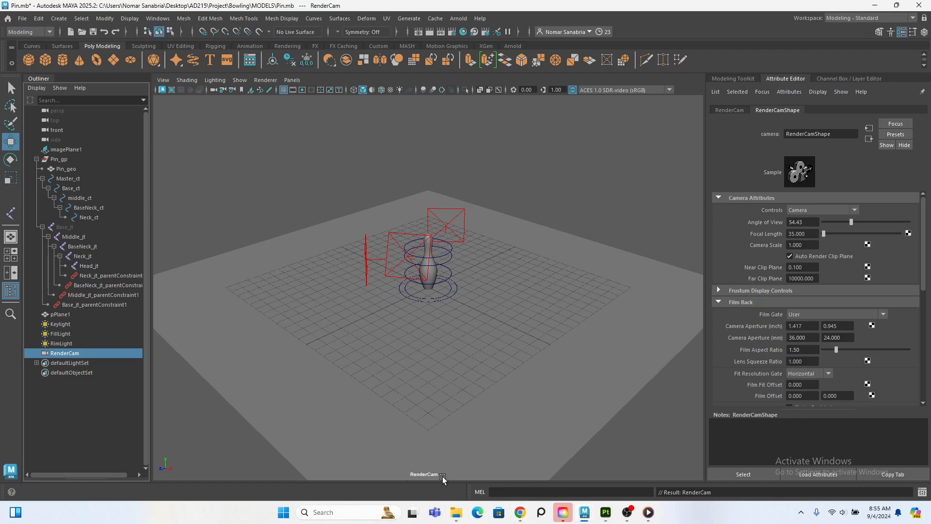
Step: Frame the bowling pin close up from the front through RenderCam and turn on the resolution gate
scroll(476, 321, up, 8)
alt+drag(505, 336, 533, 304)
alt+middle_drag(533, 304, 542, 297)
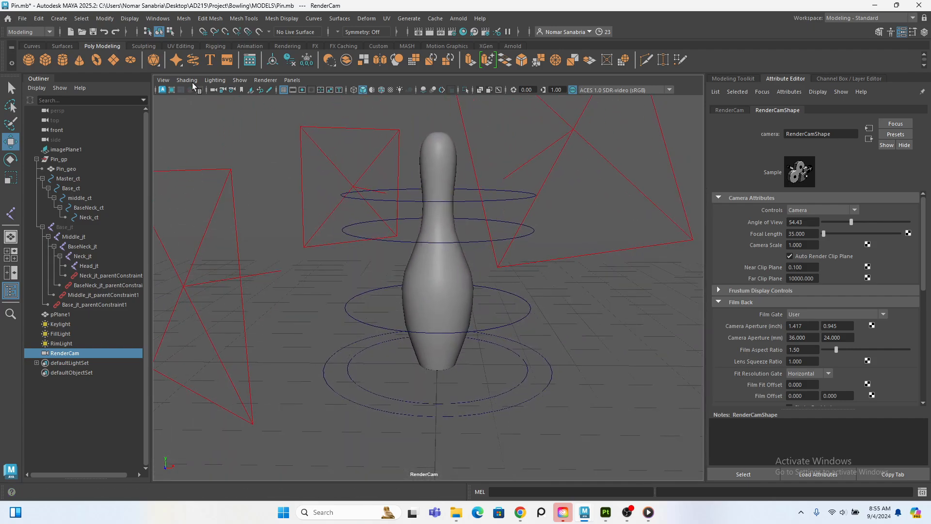
click(292, 80)
click(296, 79)
click(302, 91)
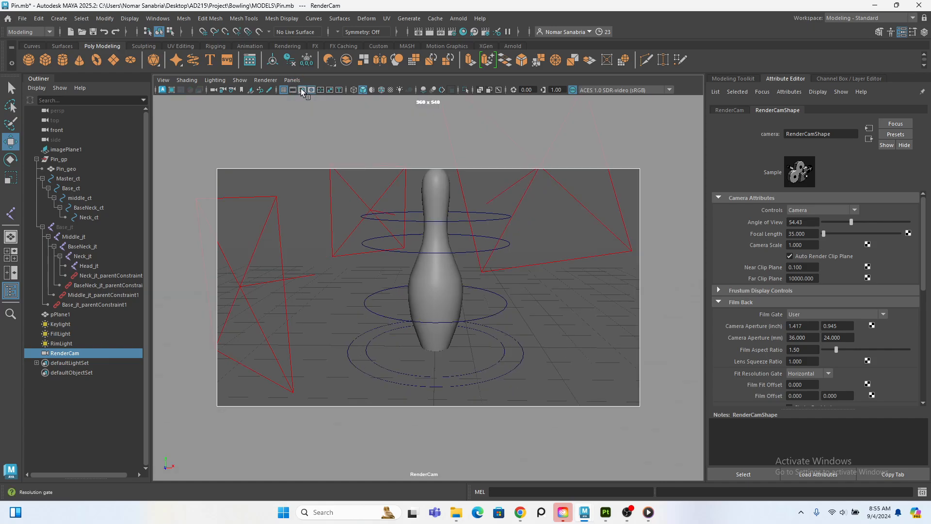
Step: Reframe RenderCam so the whole pin fits inside the resolution gate, and lock the camera
alt+middle_drag(506, 208, 504, 232)
alt+right_drag(532, 241, 542, 250)
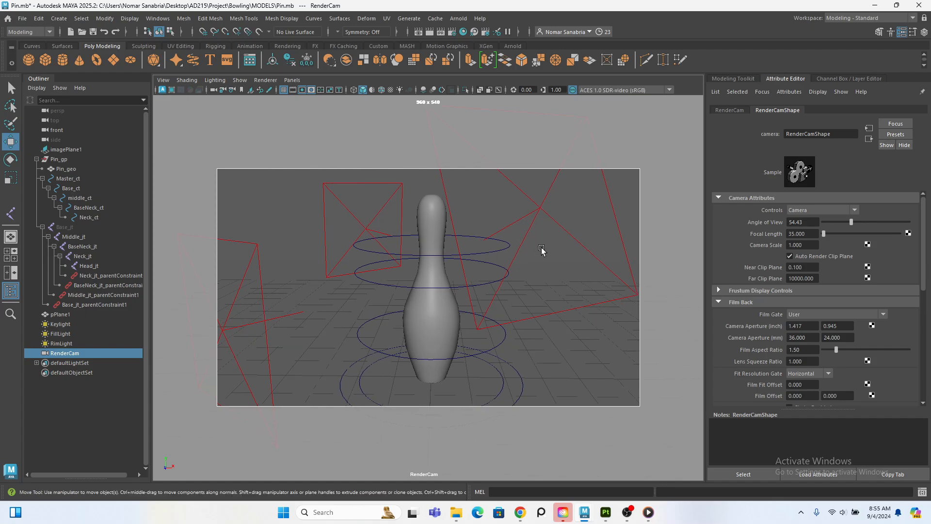
alt+drag(542, 249, 489, 274)
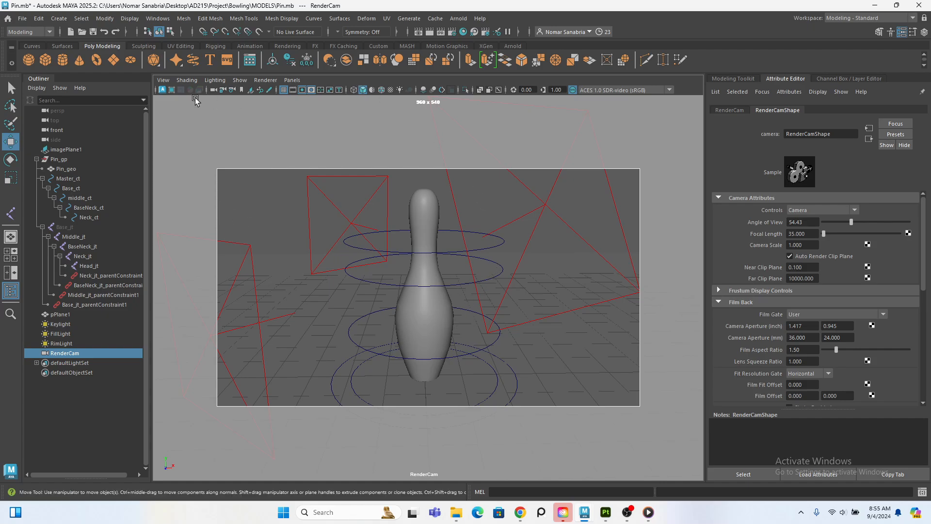
click(222, 90)
Step: Render the RenderCam view with Arnold and move the shrunken render window clear of the pin
click(458, 19)
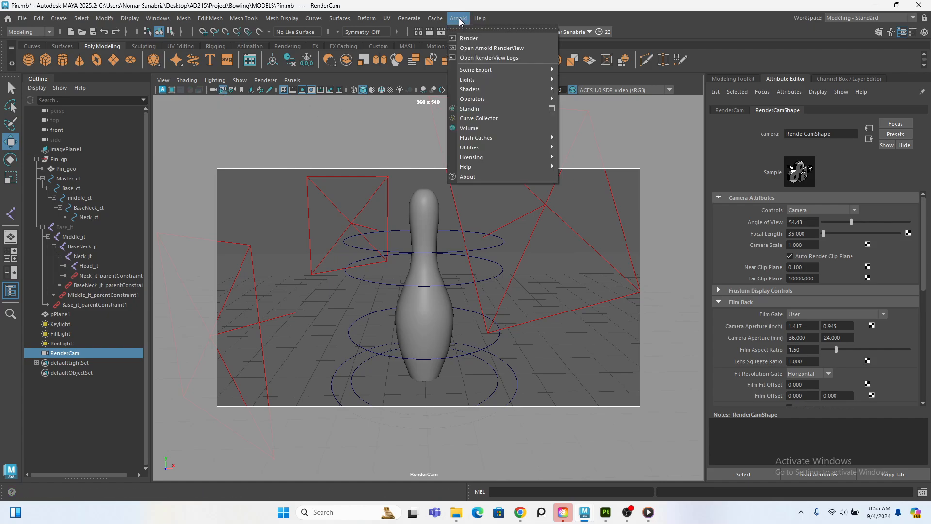
click(466, 38)
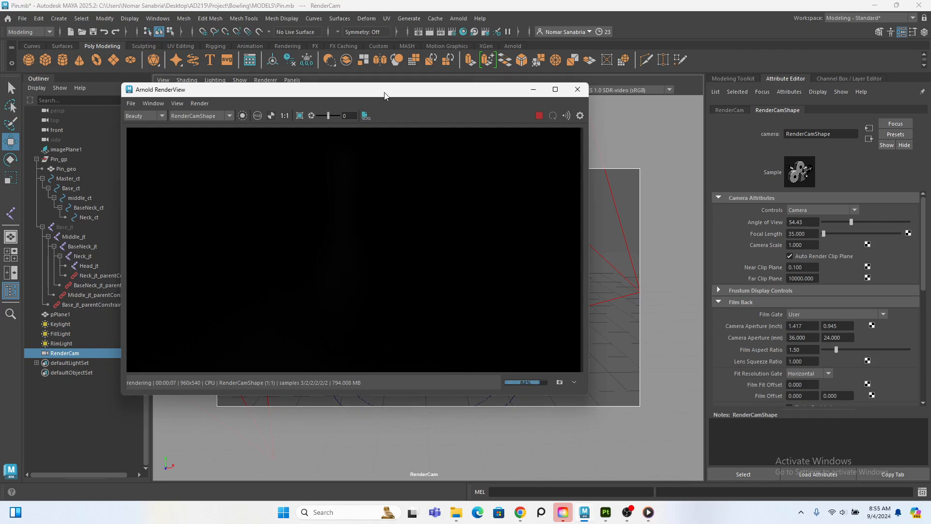
drag(381, 95, 364, 95)
click(518, 111)
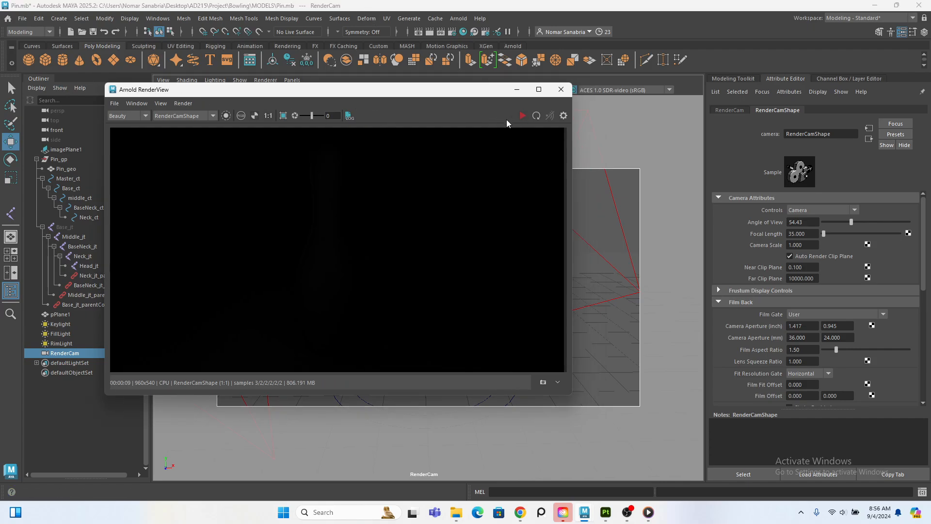
drag(106, 84, 366, 87)
drag(434, 95, 73, 376)
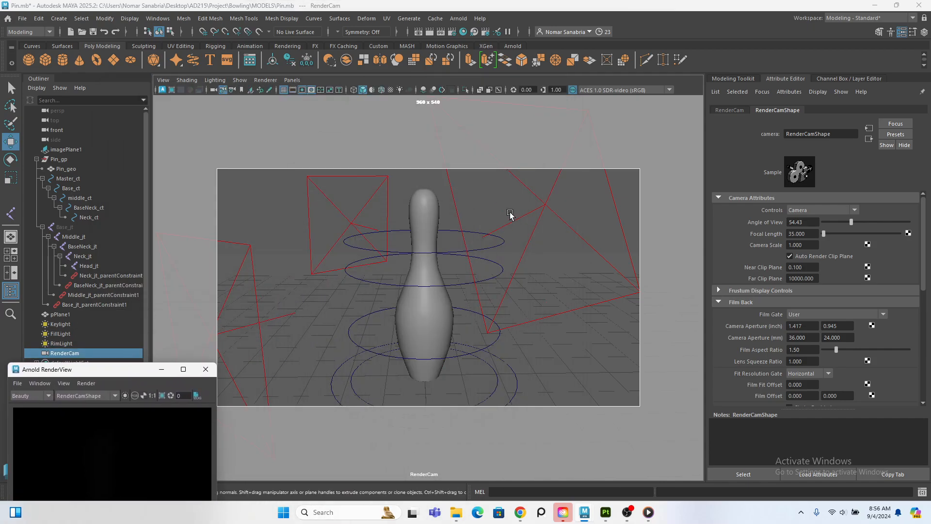
Step: Set Keylight's exposure to 10 and its intensity to about 3.14
click(546, 204)
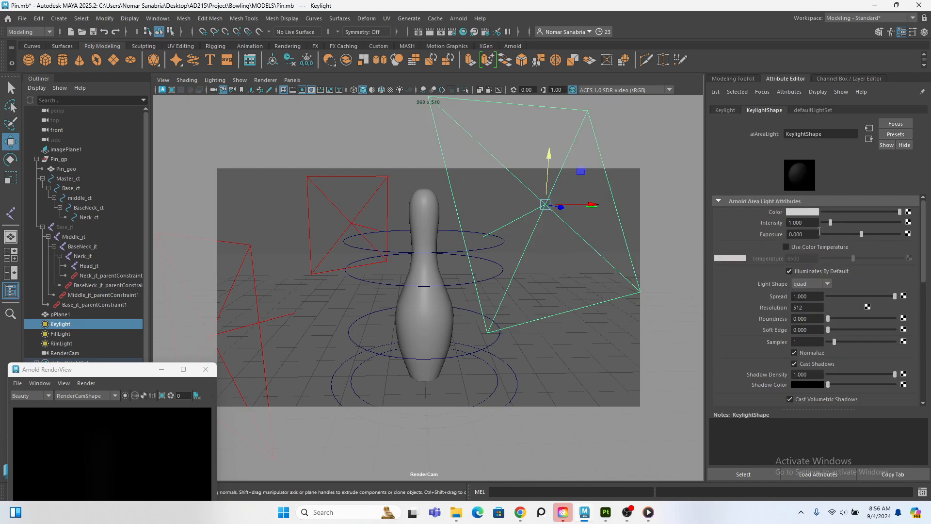
click(817, 233)
drag(808, 234, 785, 235)
text(10)
key(Return)
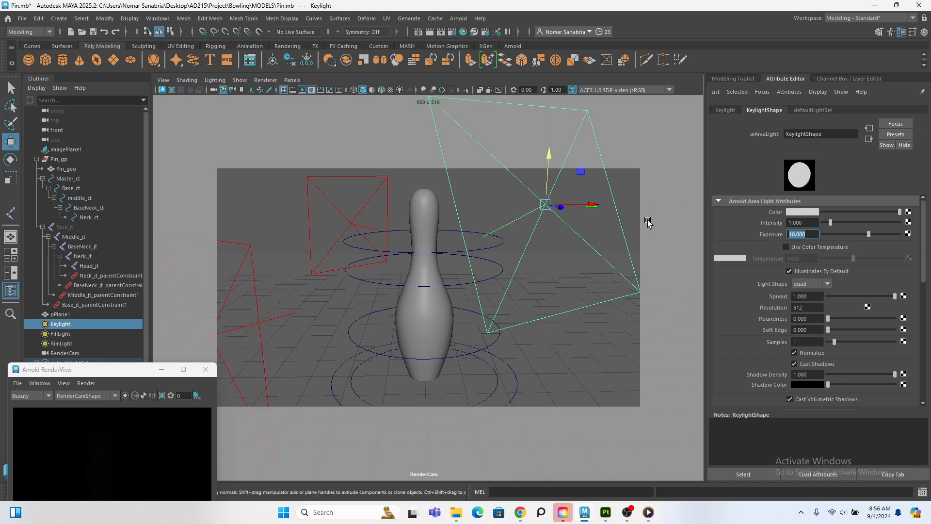
drag(837, 222, 846, 221)
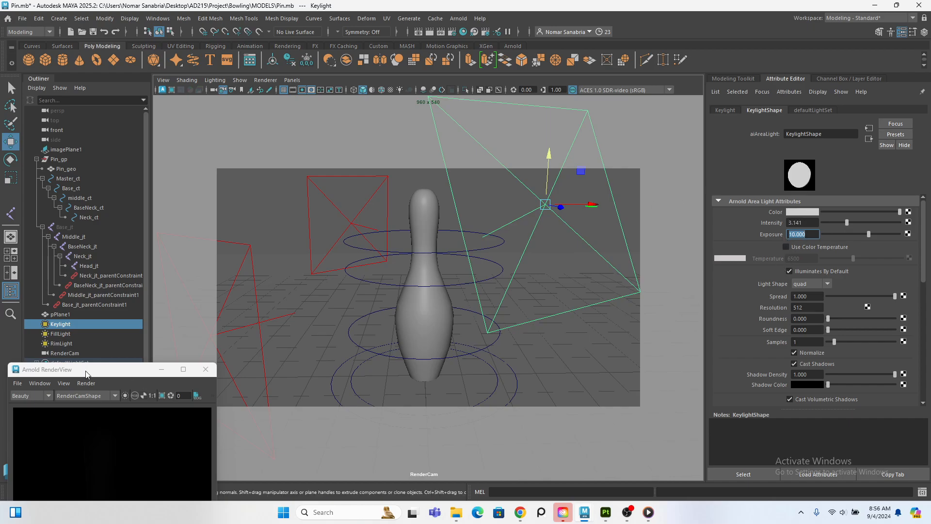
Step: Widen the Arnold render window and restart the render with the whole frame in view
drag(87, 374, 234, 138)
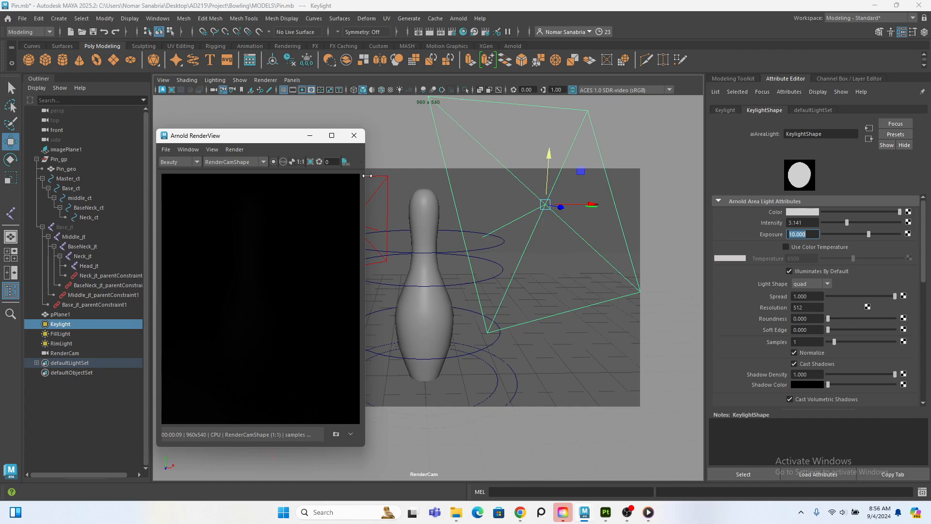
drag(367, 175, 479, 175)
click(432, 161)
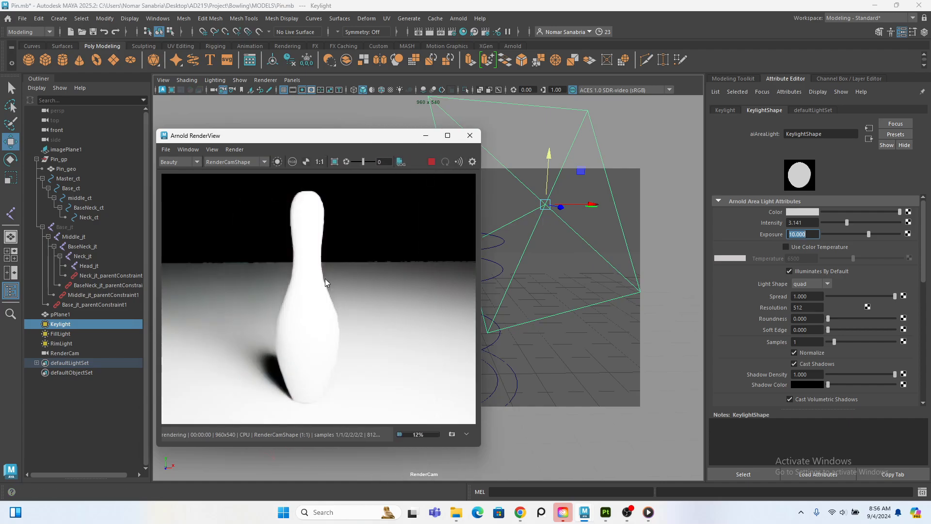
scroll(325, 281, down, 2)
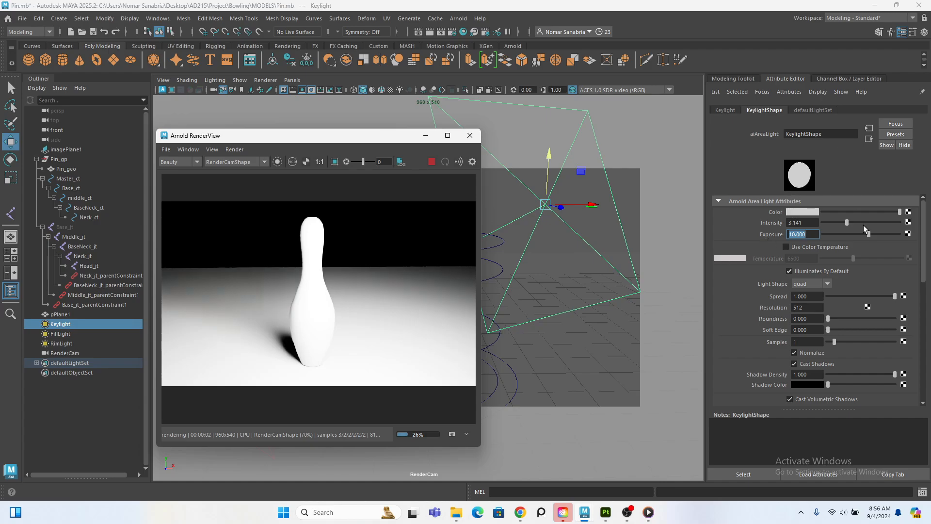
Step: Set Keylight's exposure to about 3.93 and intensity to about 6.54, and move the render window away from the lights
mouse_move(863, 234)
mouse_down()
mouse_move(845, 223)
mouse_move(873, 222)
mouse_up()
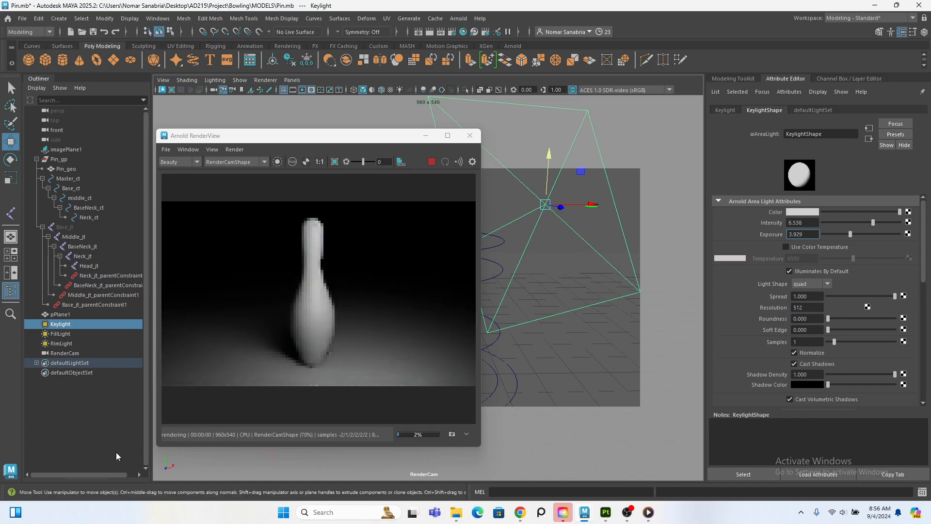
drag(292, 141, 628, 119)
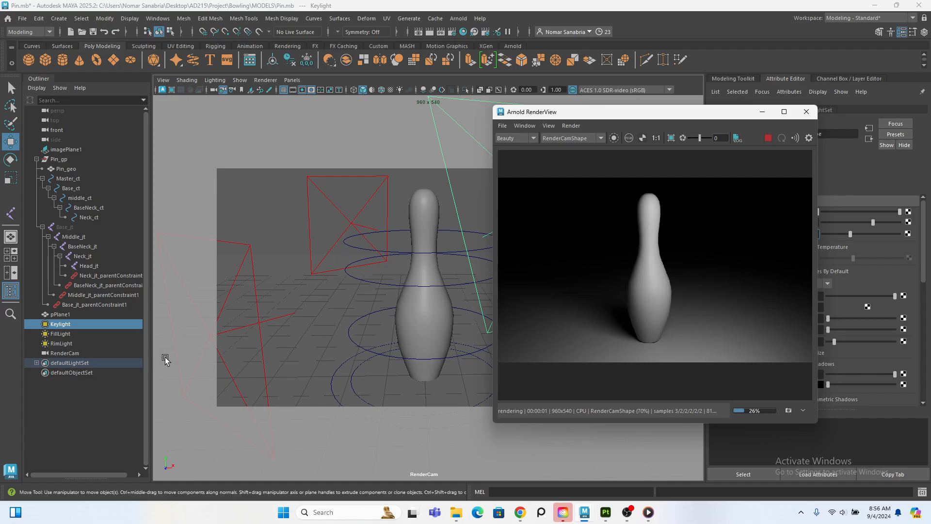
Step: Set Keylight's exposure to 4 and its intensity to 6.5, moving the render window away from that light
click(270, 325)
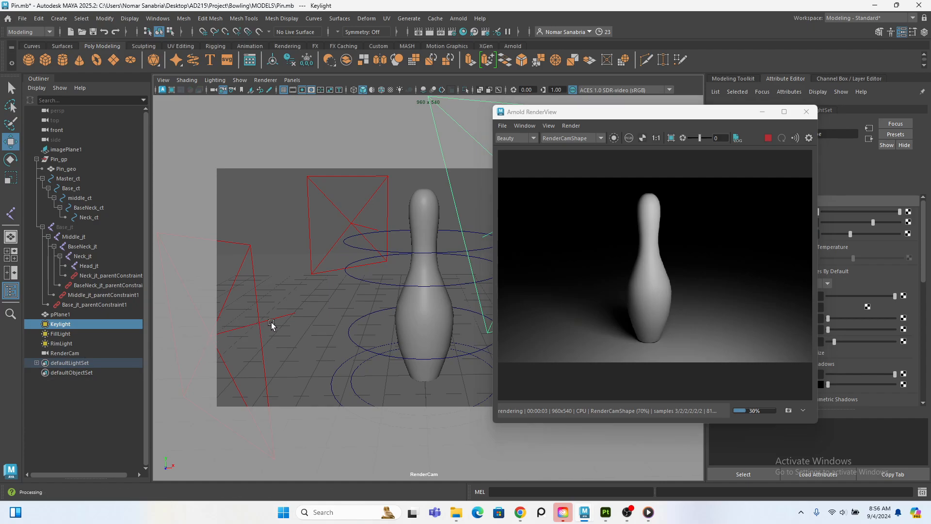
click(207, 334)
drag(684, 111, 430, 151)
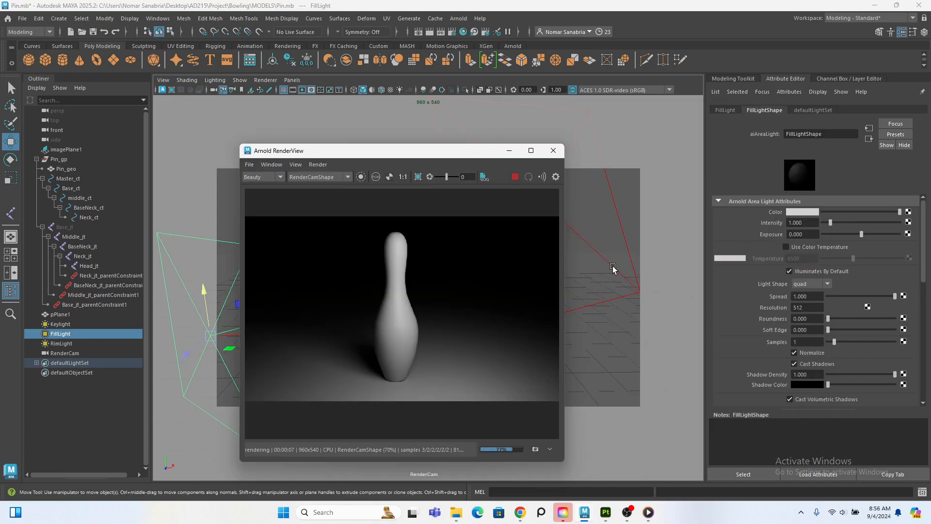
click(626, 270)
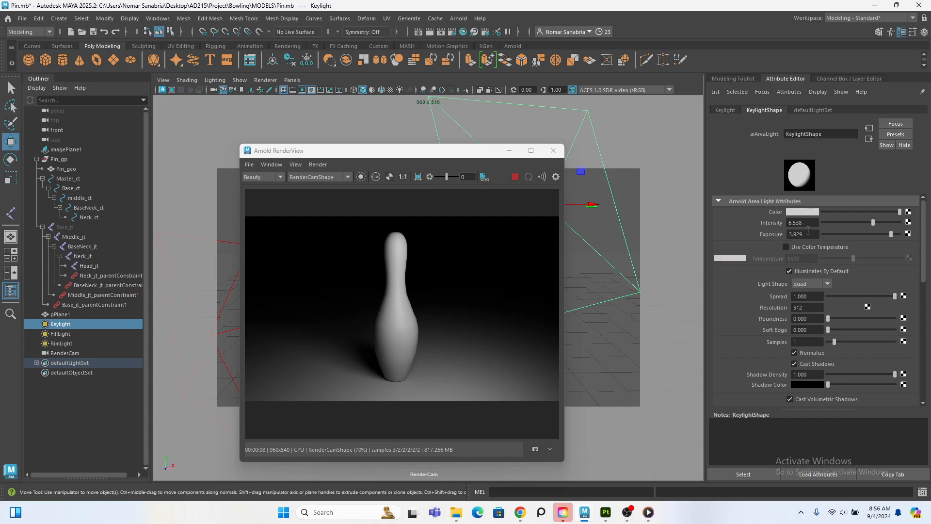
double_click(801, 234)
text(4)
key(Return)
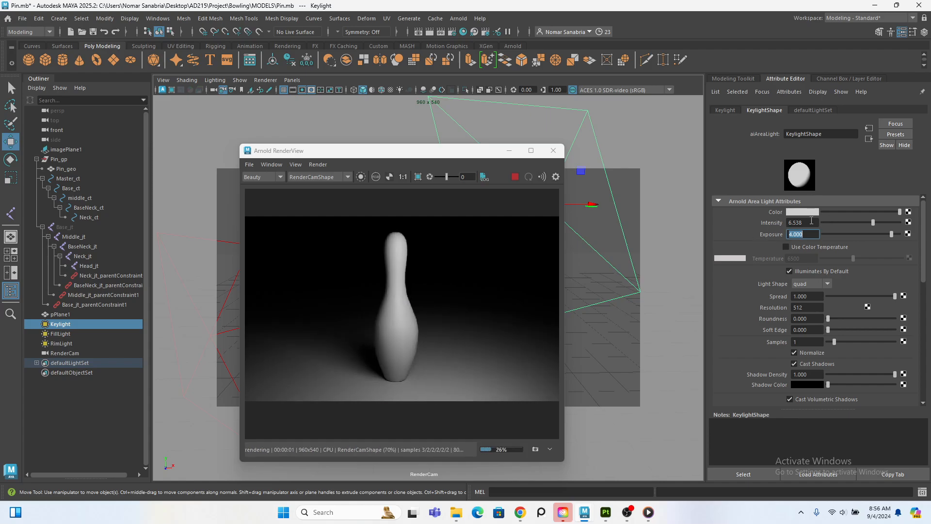
click(810, 221)
key(Return)
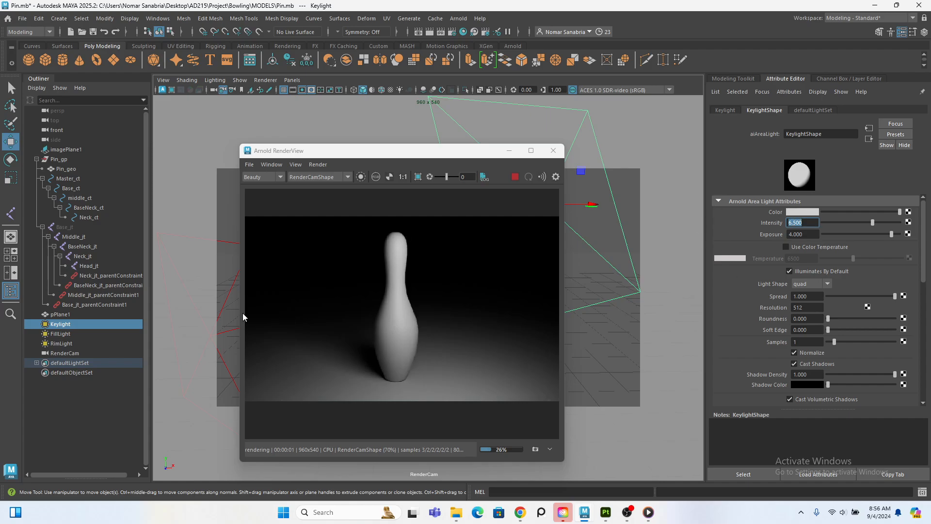
Step: Set FillLight's intensity to 5 and exposure to 3, and inspect the pin up close in the render
click(236, 334)
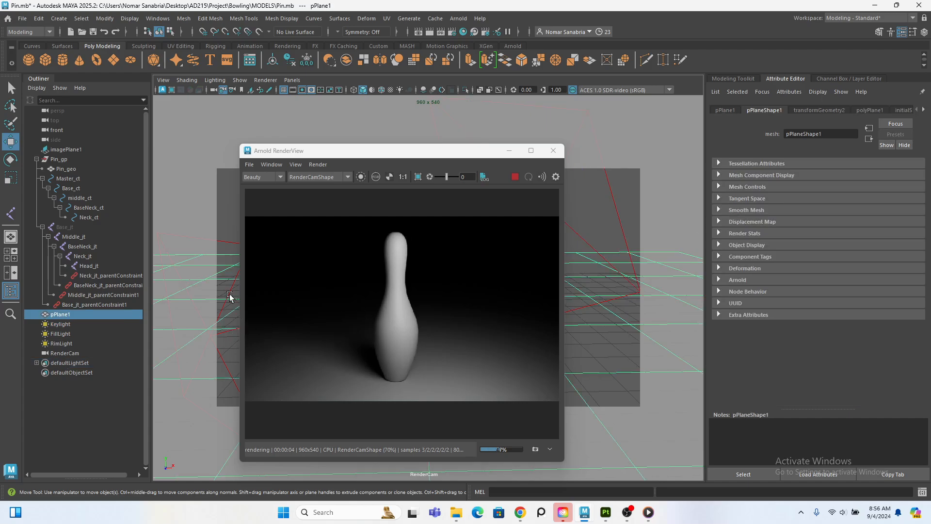
click(228, 254)
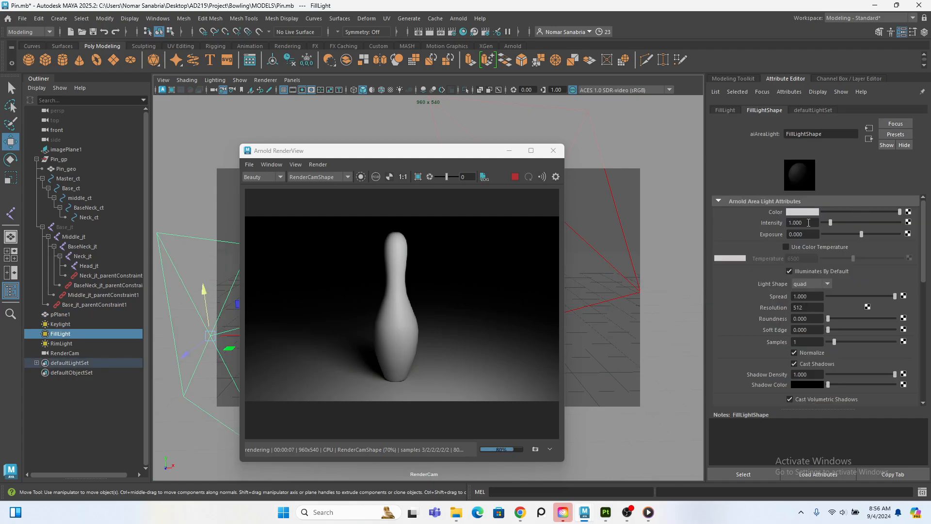
click(788, 223)
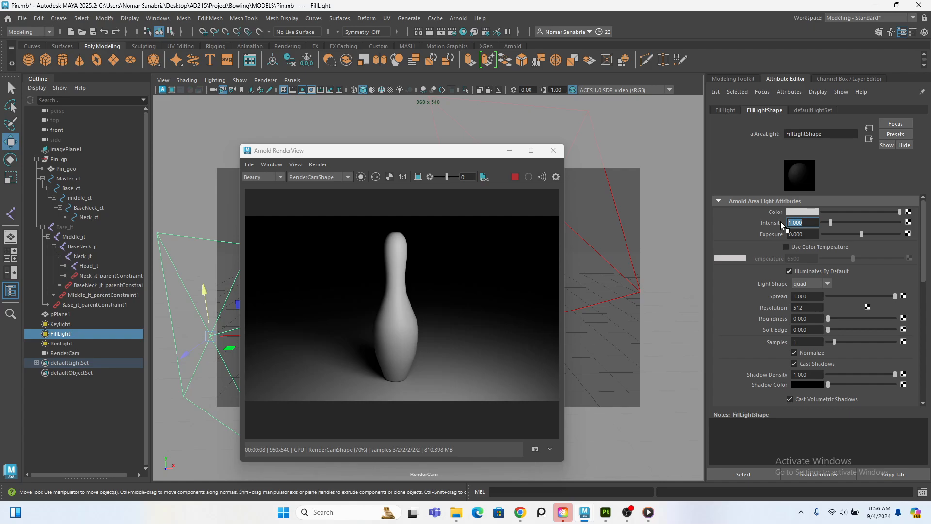
text(5)
key(Return)
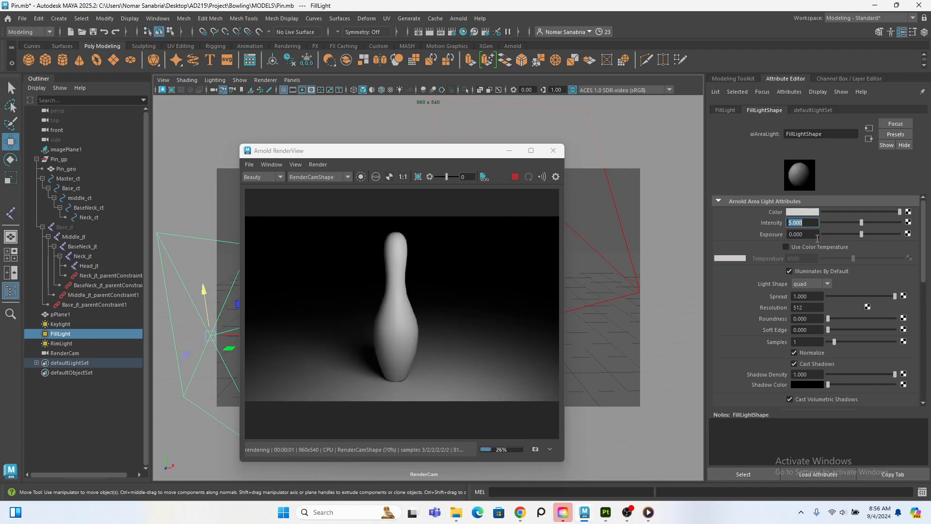
click(816, 236)
text(3)
key(Return)
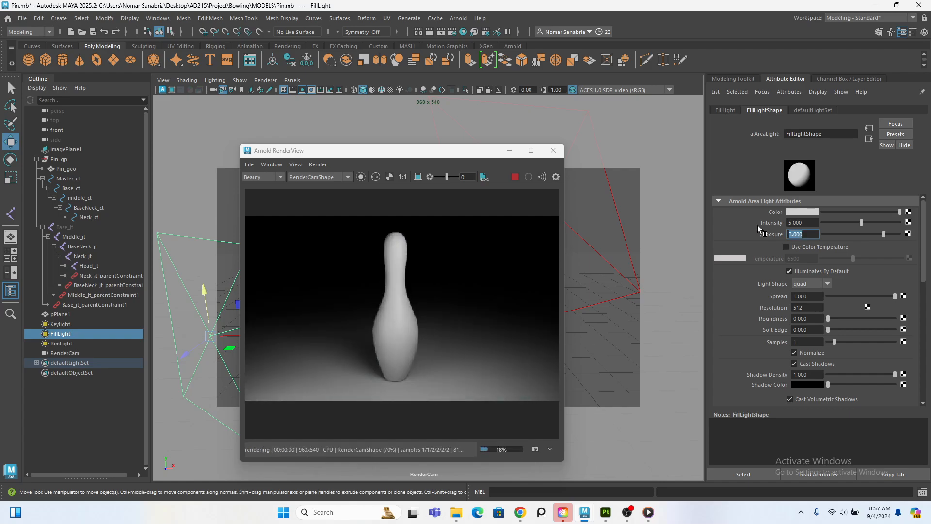
scroll(375, 378, down, 1)
scroll(376, 367, up, 2)
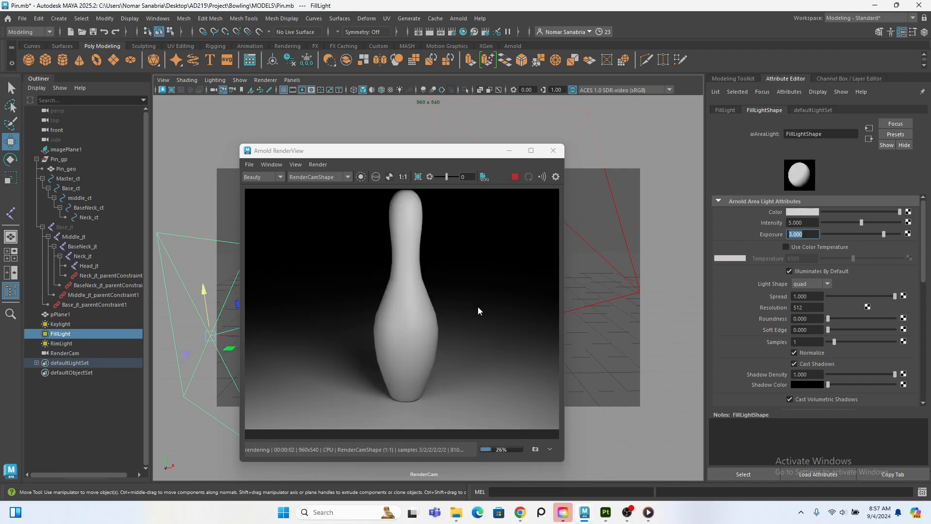
Step: Move the render window to uncover RimLight, and set its exposure to 5 and intensity to about 4.94
drag(418, 150, 292, 234)
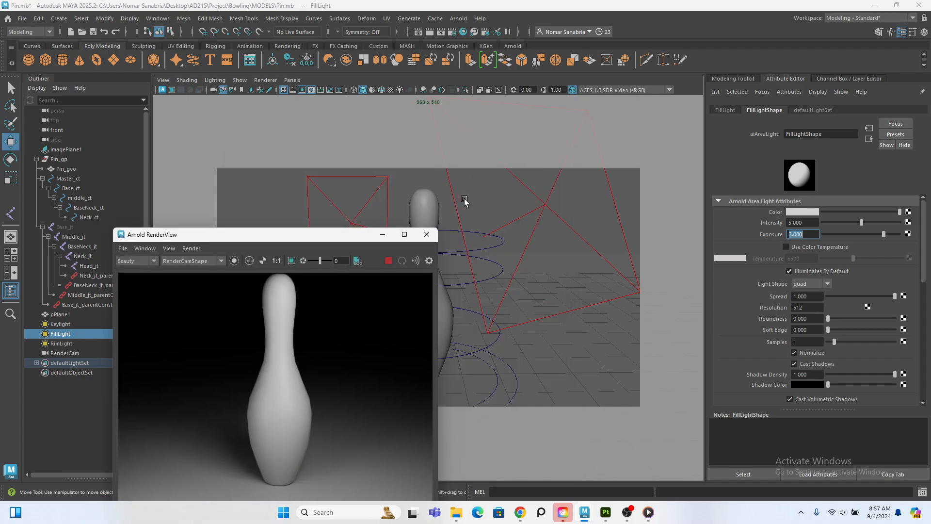
click(365, 205)
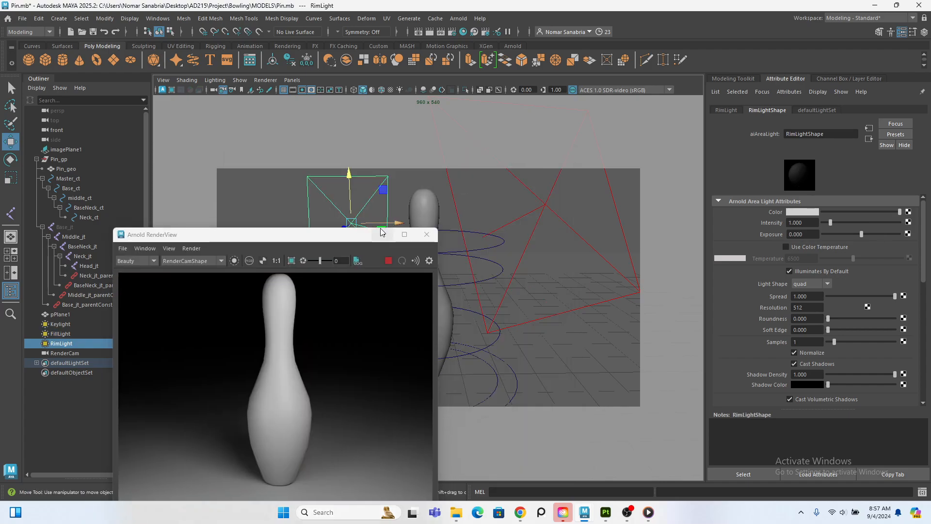
drag(869, 234, 911, 234)
drag(830, 222, 861, 223)
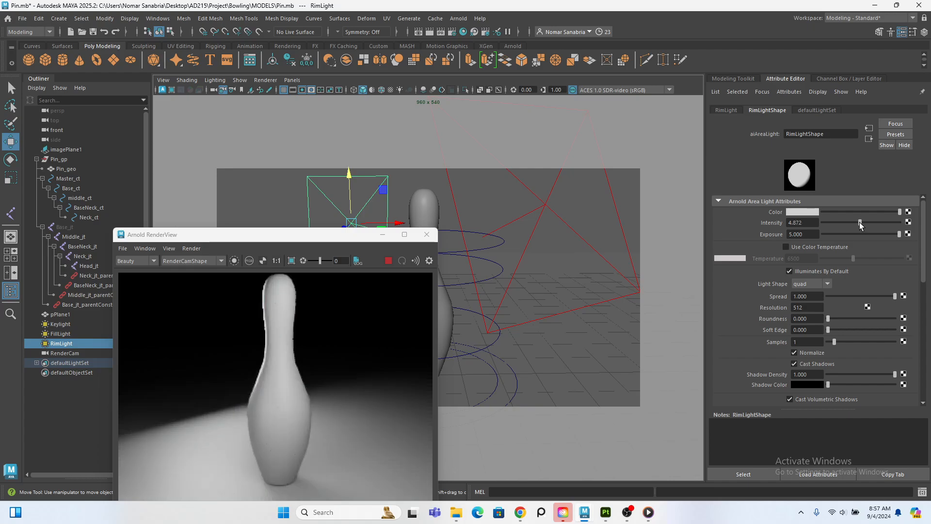
scroll(262, 319, down, 2)
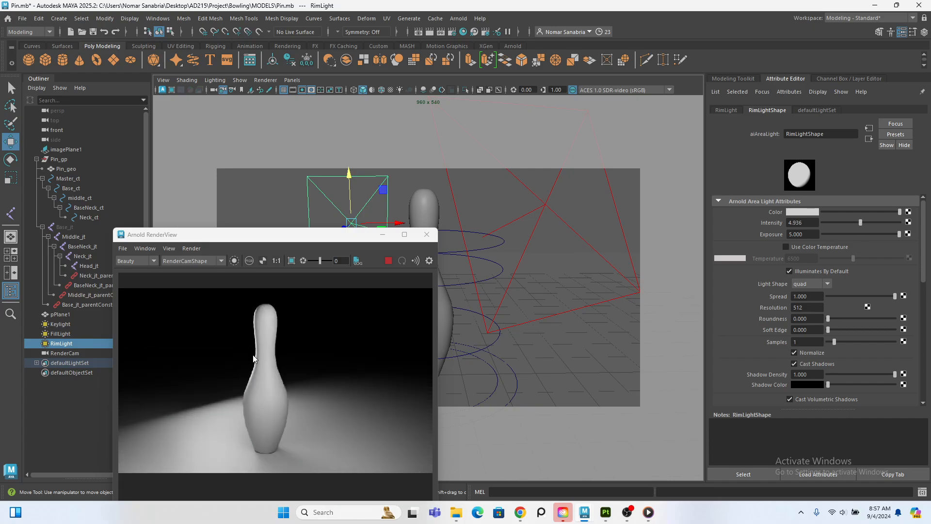
Step: Change RimLight's color to turquoise (hue 170.76, saturation 0.75, value 1), then close the Arnold render window and deselect the light
drag(296, 238, 318, 166)
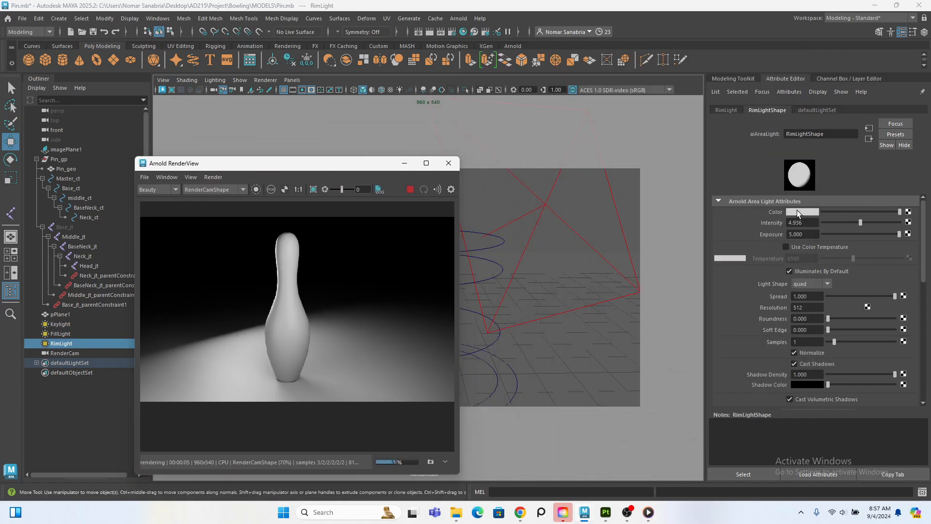
click(797, 212)
click(804, 250)
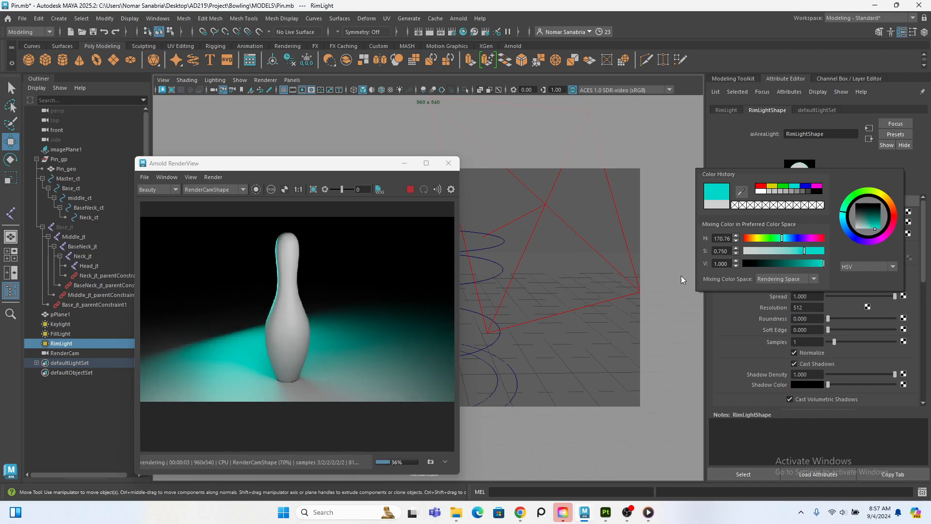
click(448, 164)
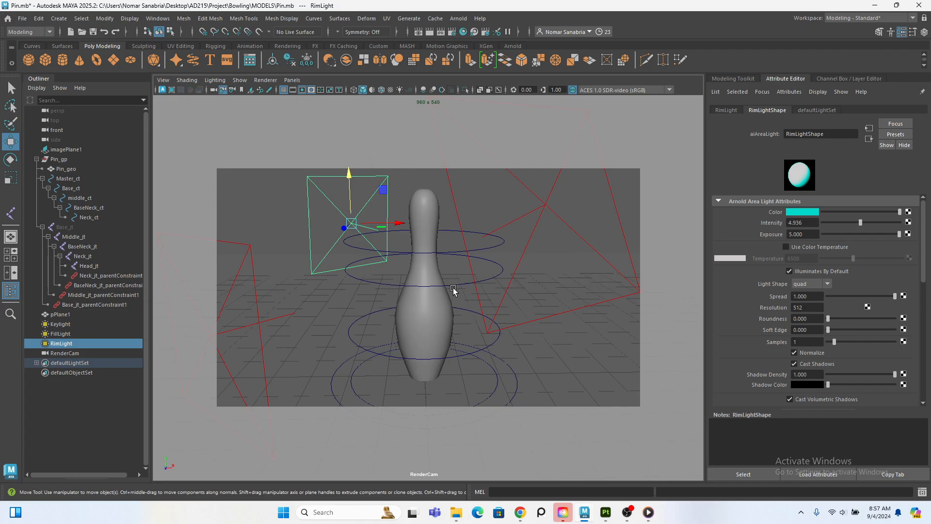
click(392, 178)
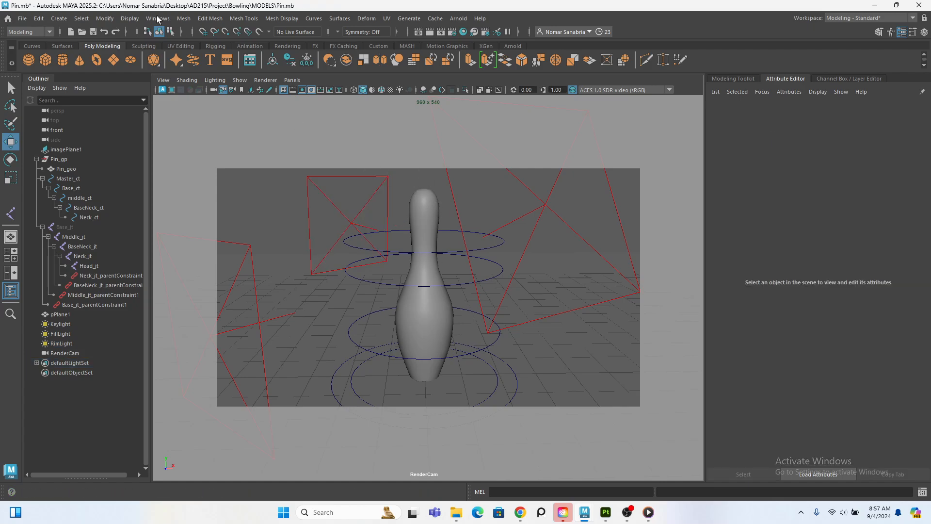
Step: Find the Substance plug-ins in the Plug-in Manager with "subs" and enable loading and auto-loading for all of them
click(158, 19)
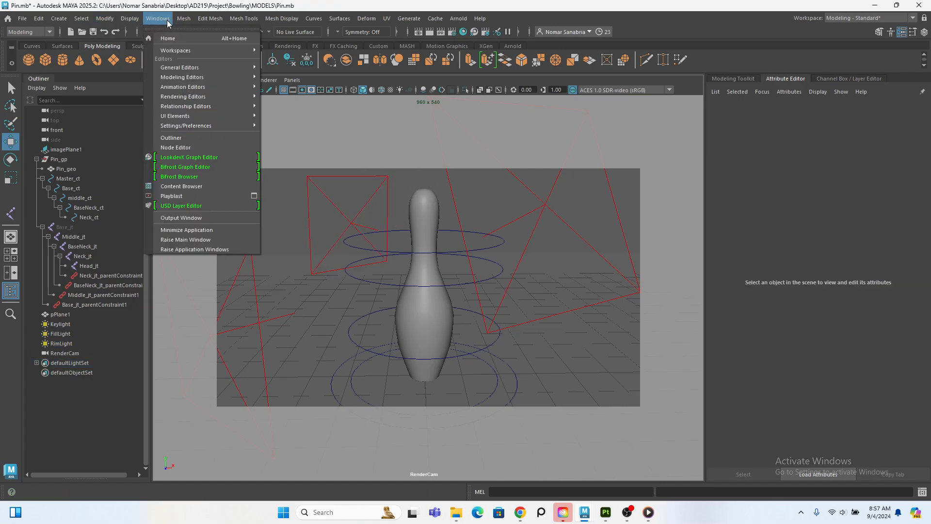
mouse_move(193, 129)
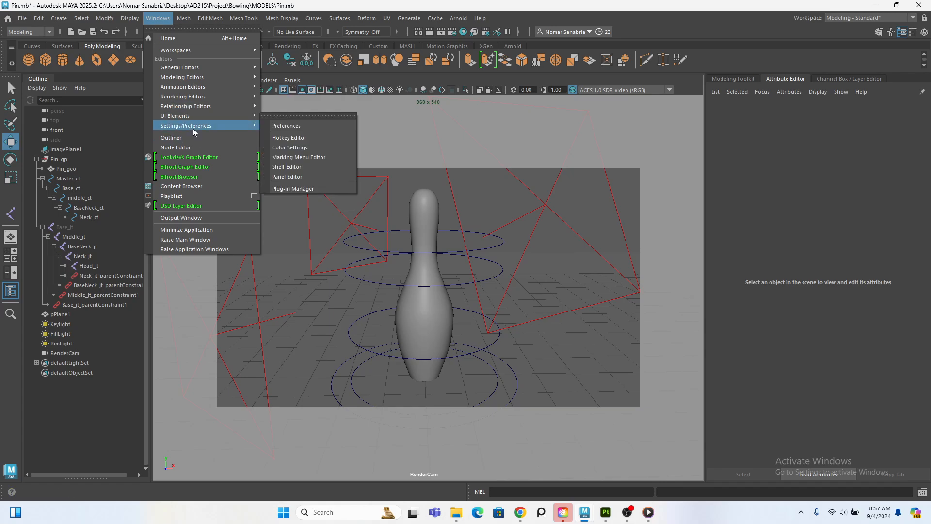
click(310, 190)
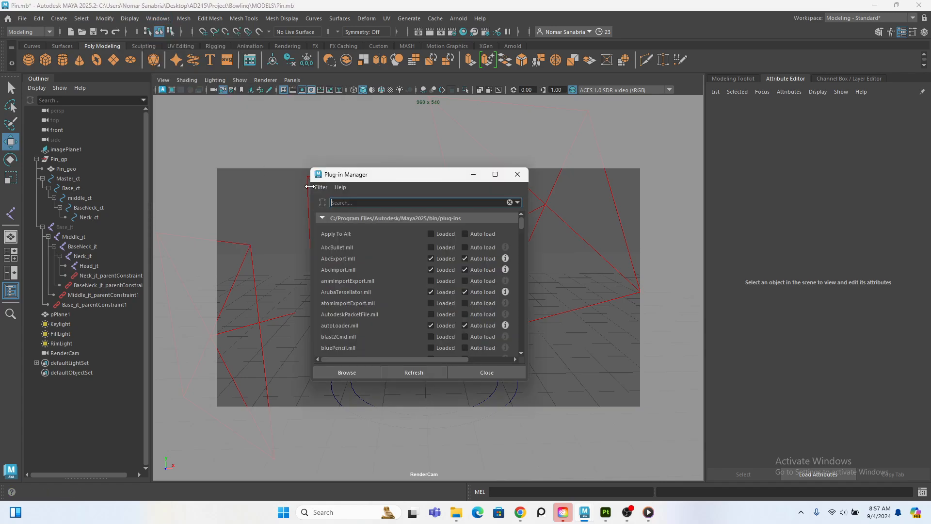
drag(420, 178, 429, 157)
click(419, 181)
text(subs)
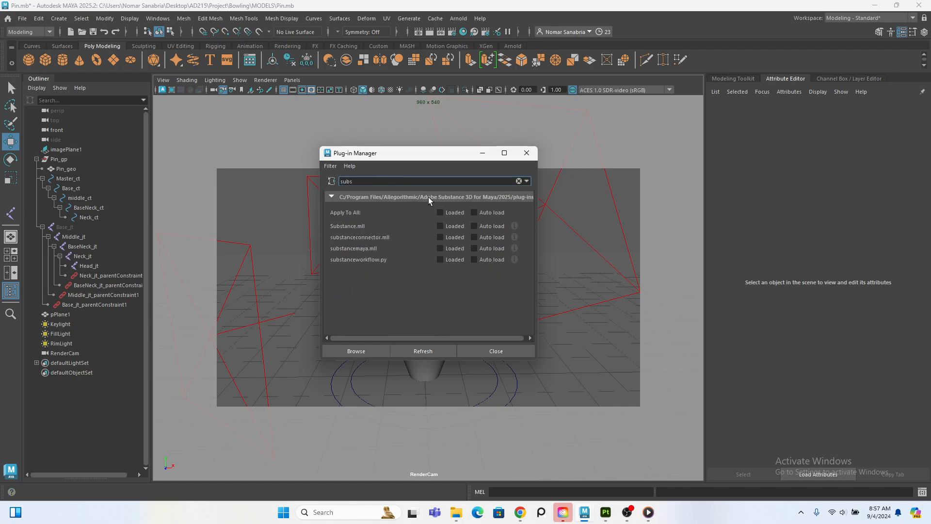
click(439, 213)
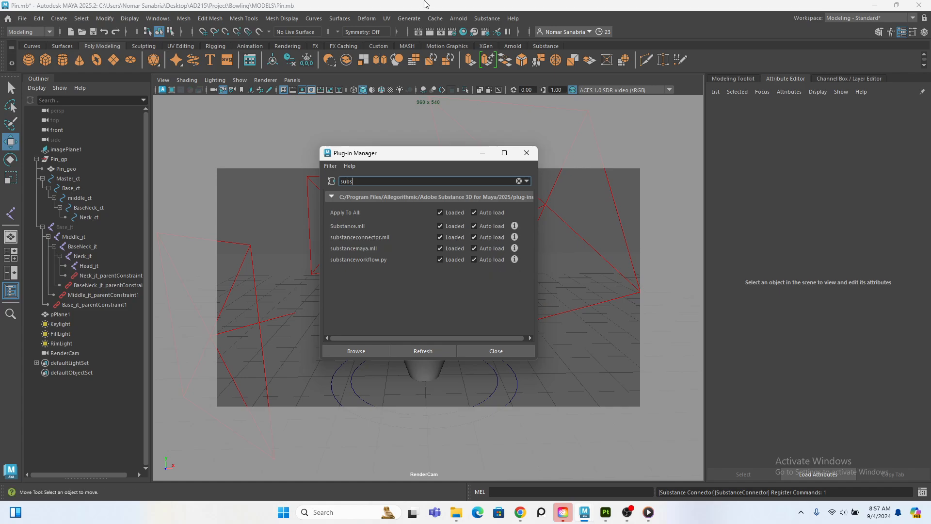
click(525, 157)
Step: Open Substance's Apply Workflow to Maps dialog and place it clear of the pin
click(487, 19)
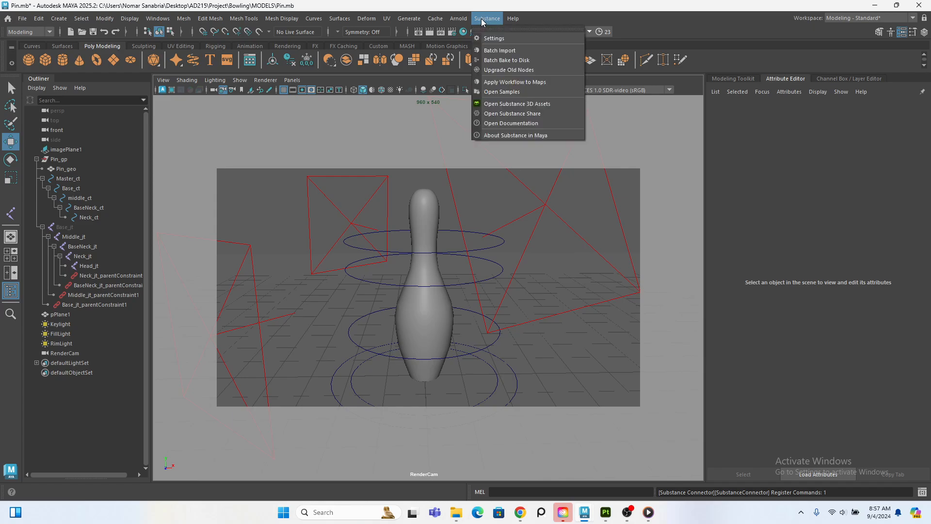
click(544, 81)
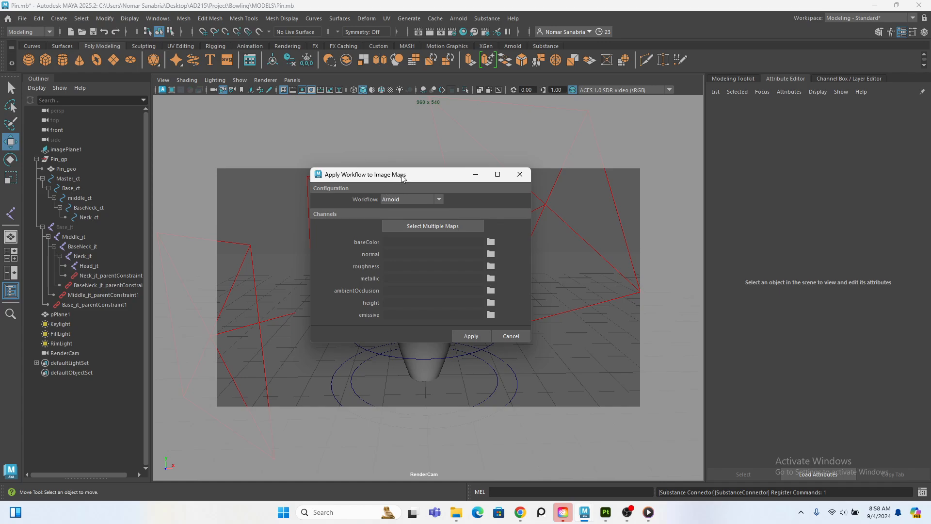
drag(402, 179, 667, 90)
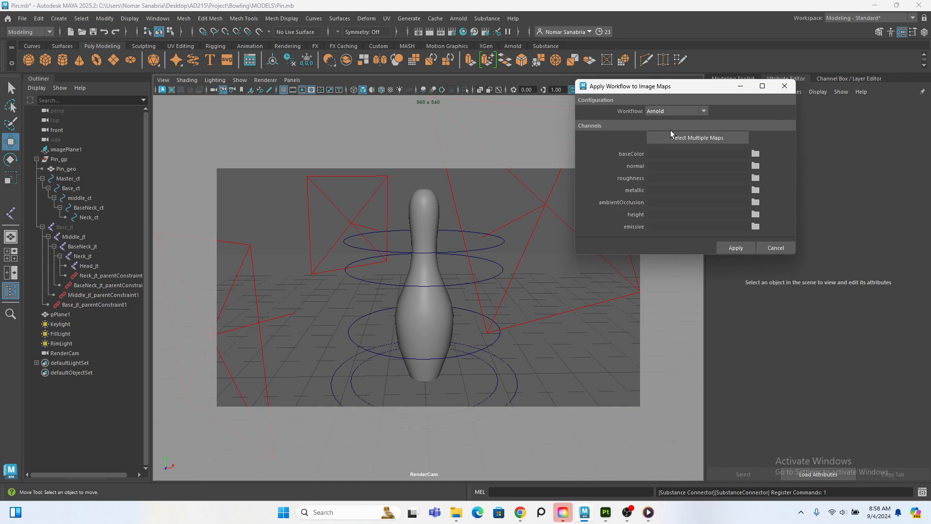
Step: Start selecting multiple maps and browse to Desktop/AD215/Project/Bowling/Textures/Pin_txt
click(718, 140)
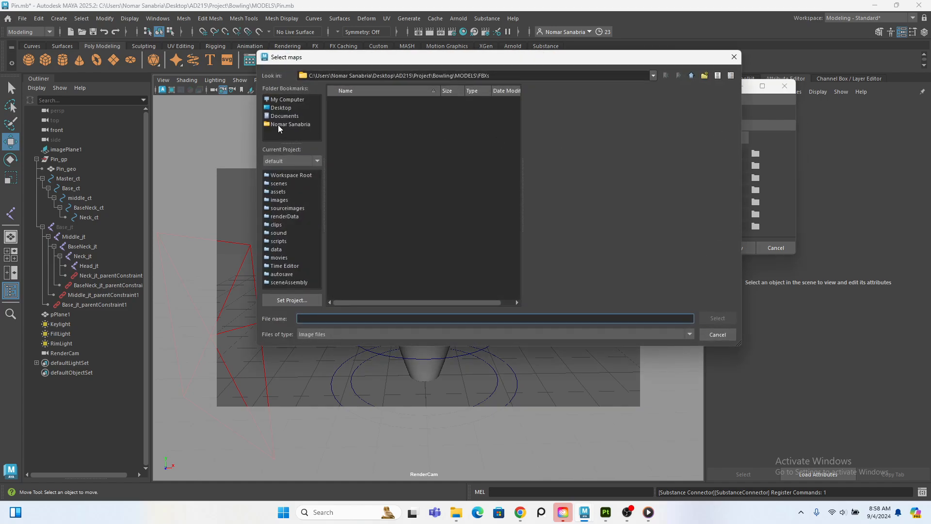
click(286, 108)
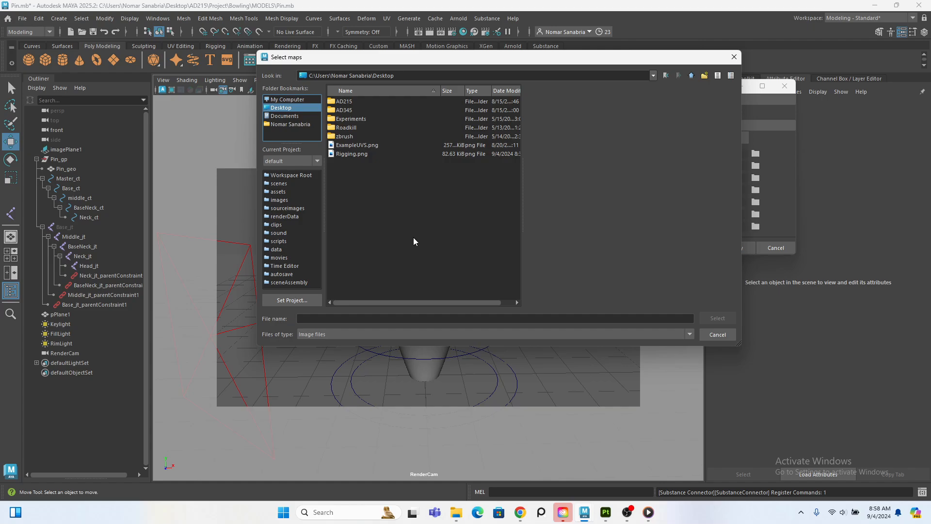
click(355, 103)
double_click(354, 102)
double_click(350, 101)
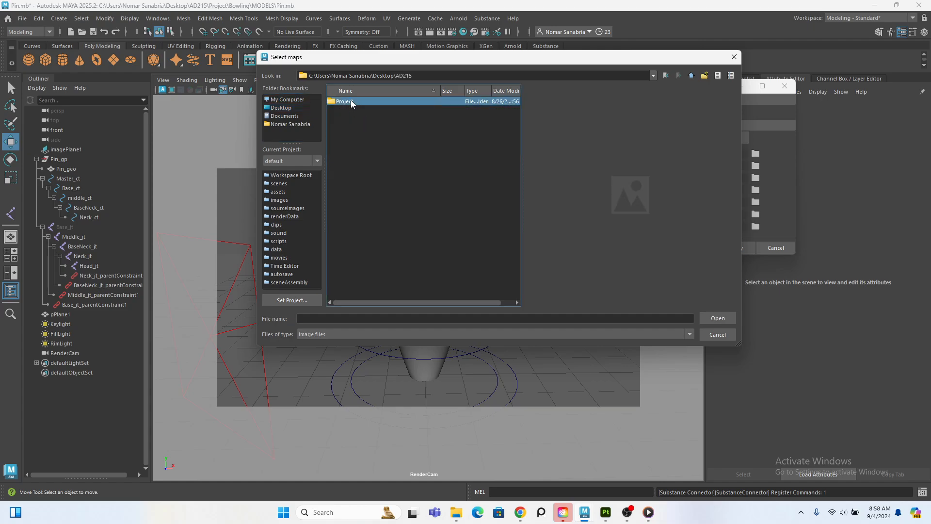
double_click(351, 102)
double_click(352, 111)
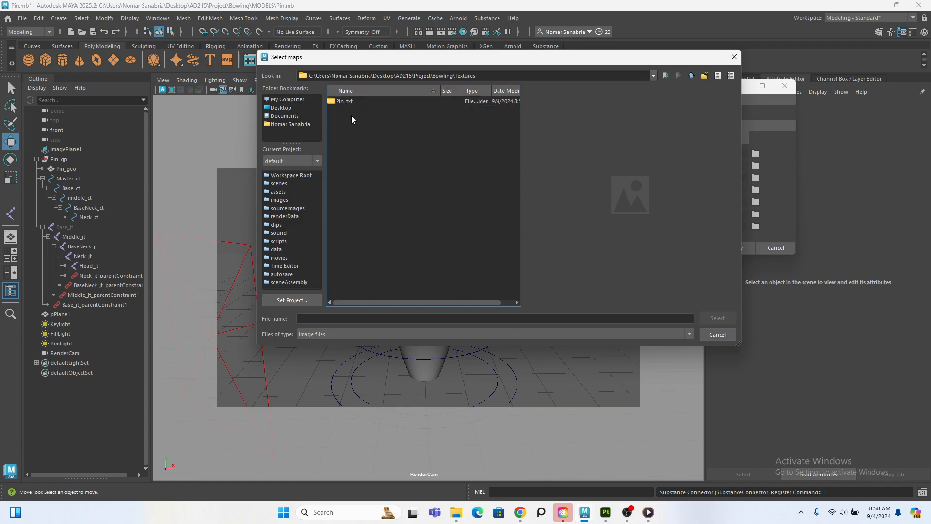
double_click(349, 102)
Step: Load the Pin_mat Base_color, Metallic, Mixed_AO, Normal, Normal_OpenGL and Roughness PNGs together as the workflow's image maps
click(377, 102)
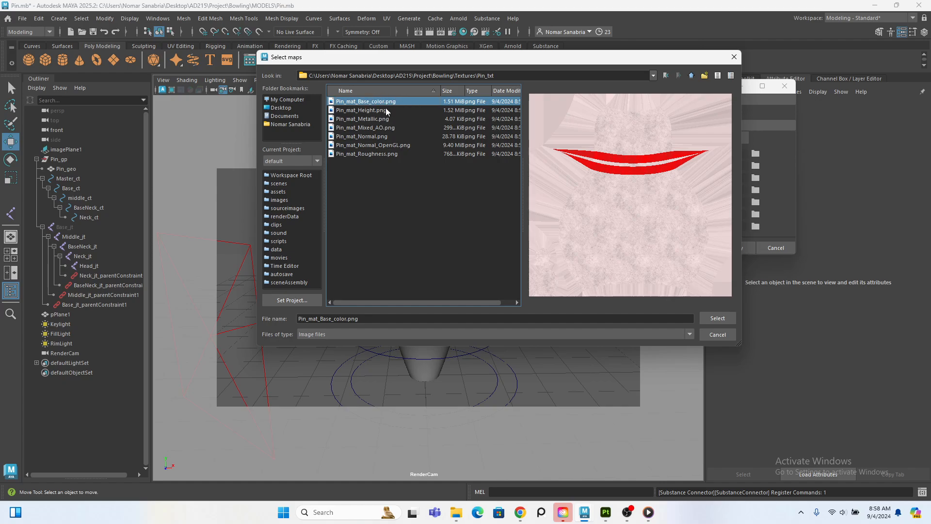
ctrl+click(388, 119)
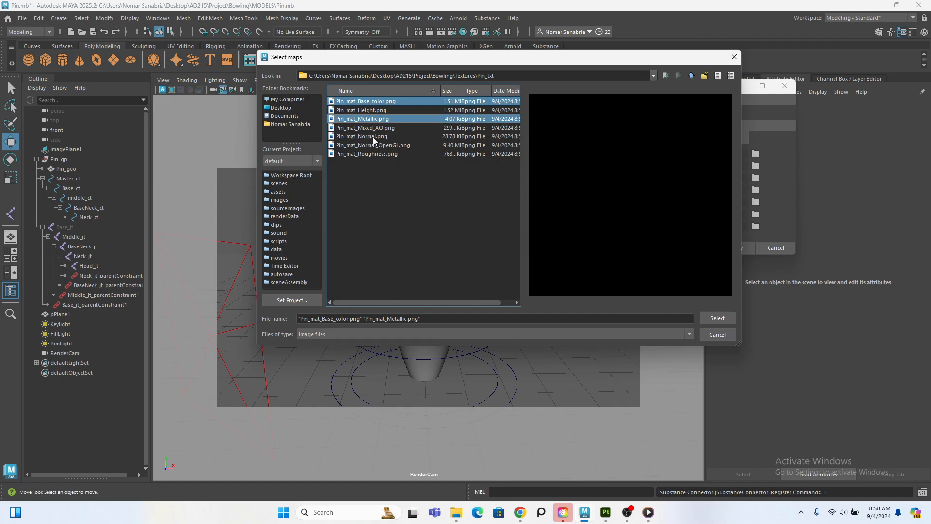
ctrl+click(374, 137)
ctrl+click(383, 146)
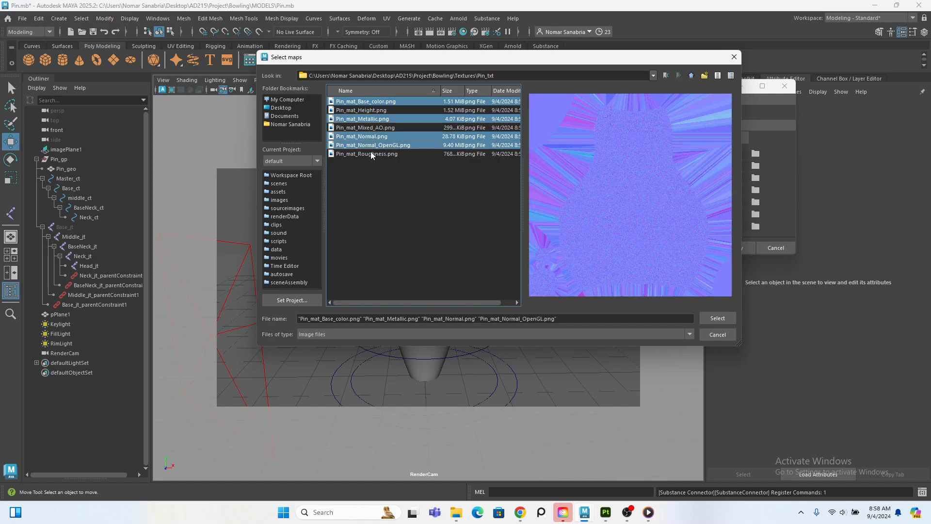
ctrl+click(374, 154)
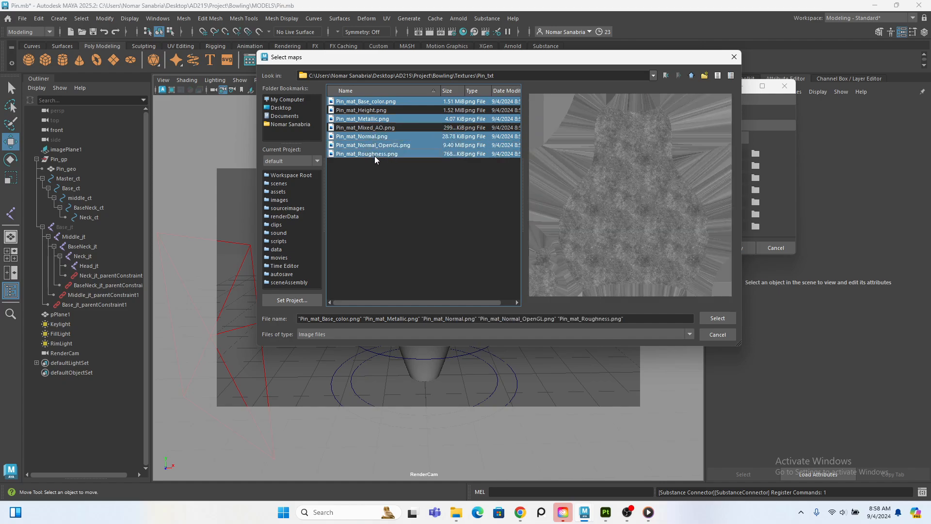
ctrl+click(394, 128)
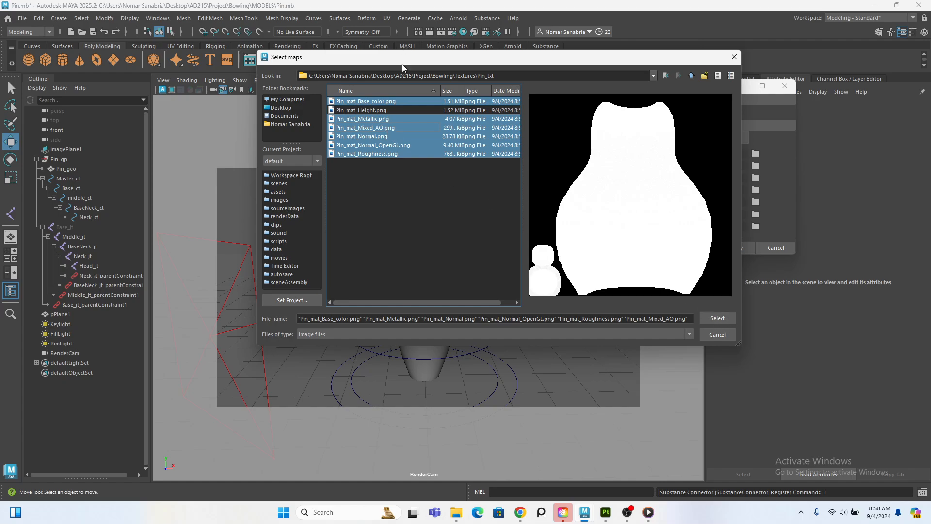
click(718, 318)
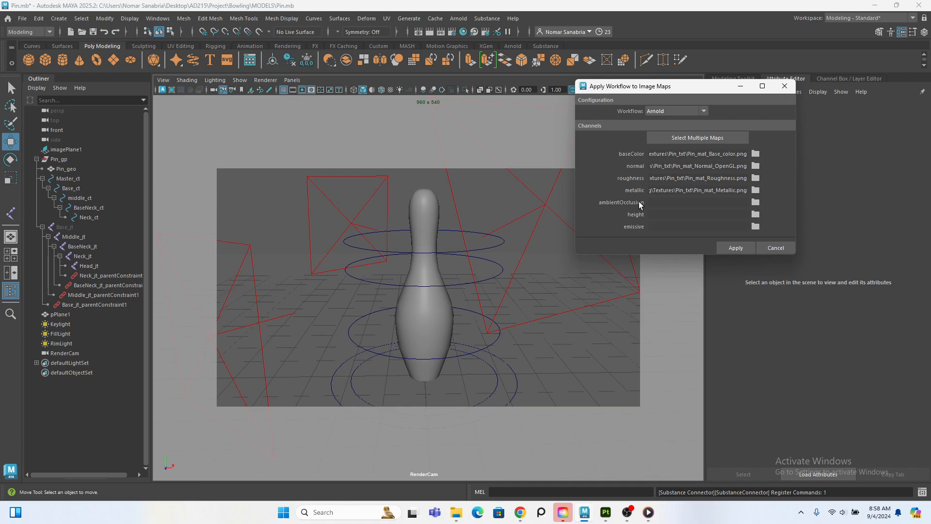
Step: Assign Pin_mat_Mixed_AO.png to the ambientOcclusion channel and apply the Arnold workflow to the maps
click(755, 202)
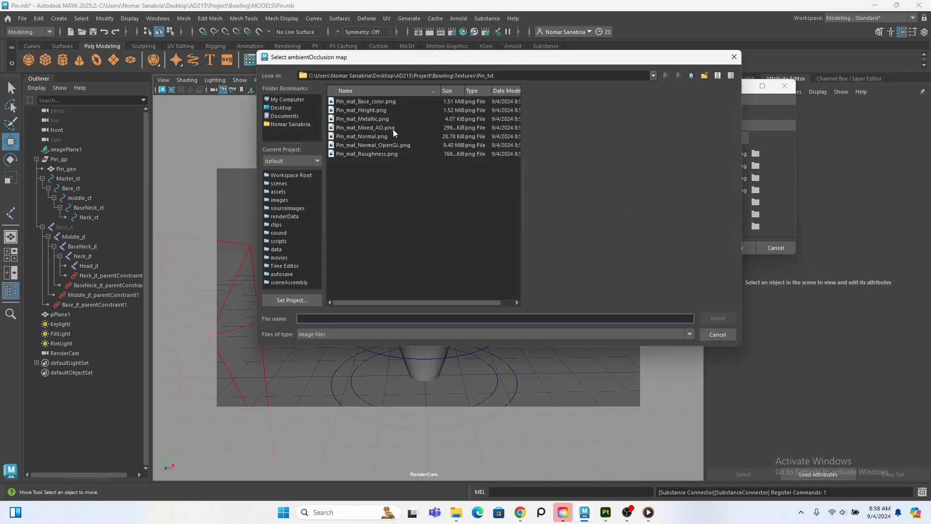
click(395, 135)
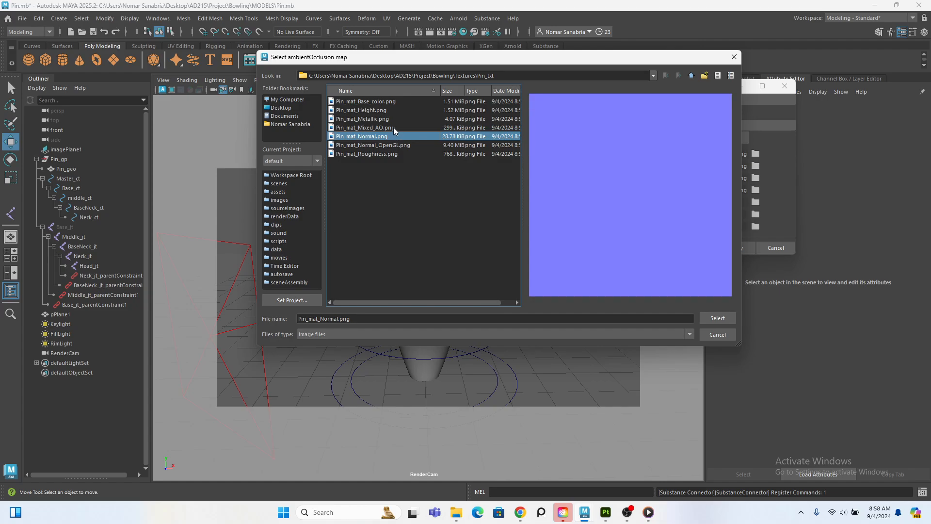
click(384, 127)
click(718, 318)
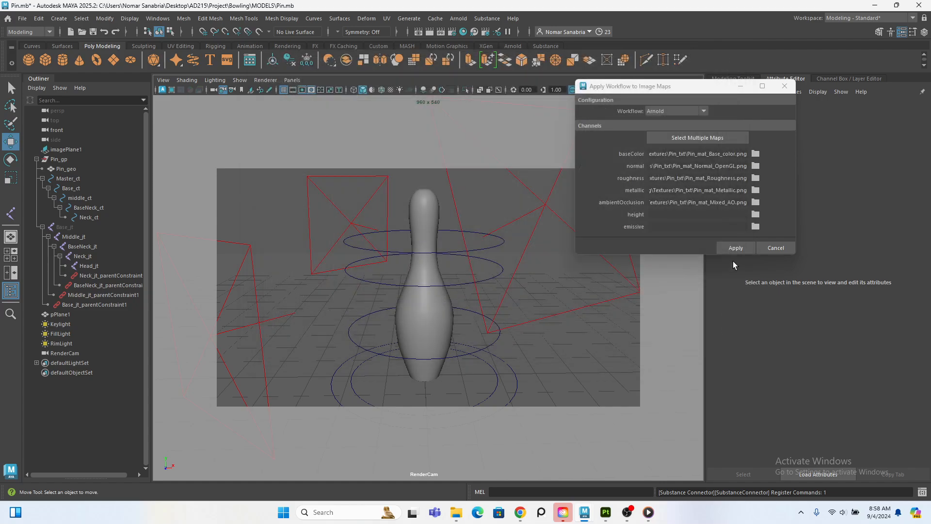
click(737, 249)
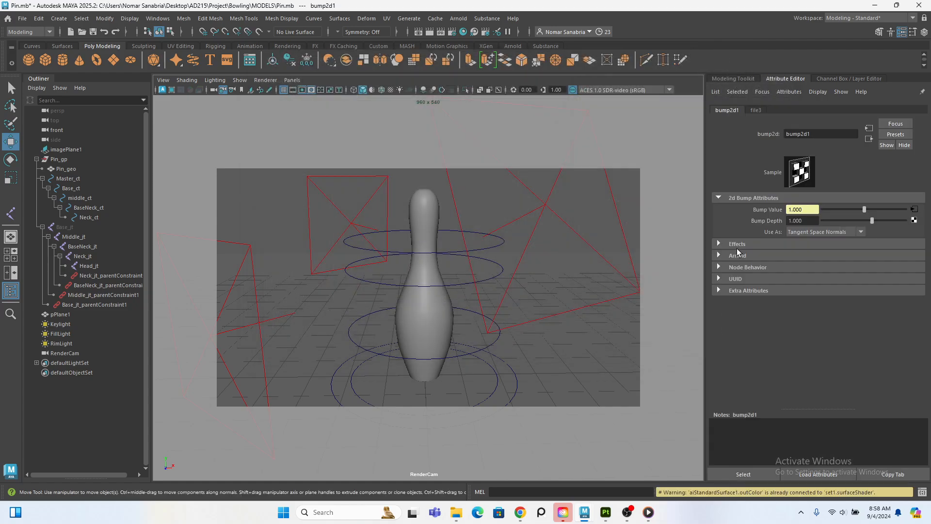
Step: Assign the existing material aiStandardSurface1 to Pin_geo and set the viewport to shaded display
click(427, 216)
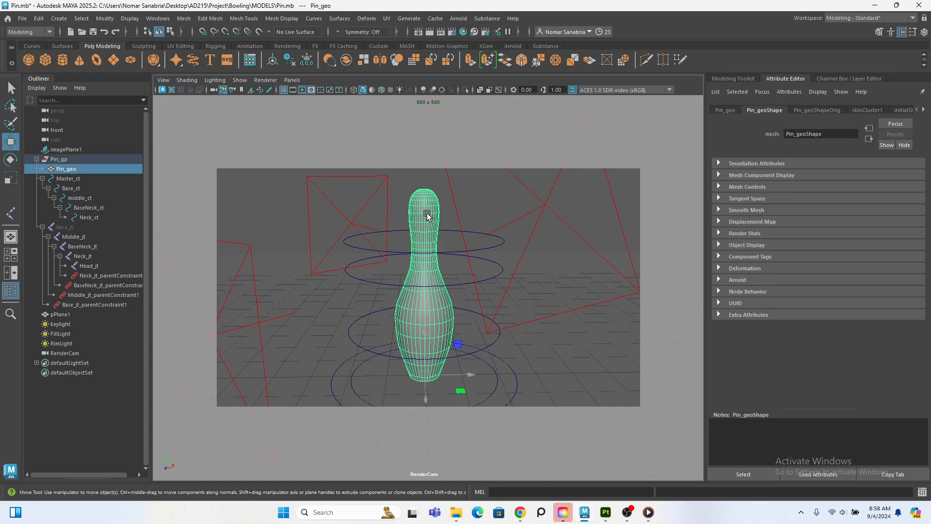
right_click(427, 196)
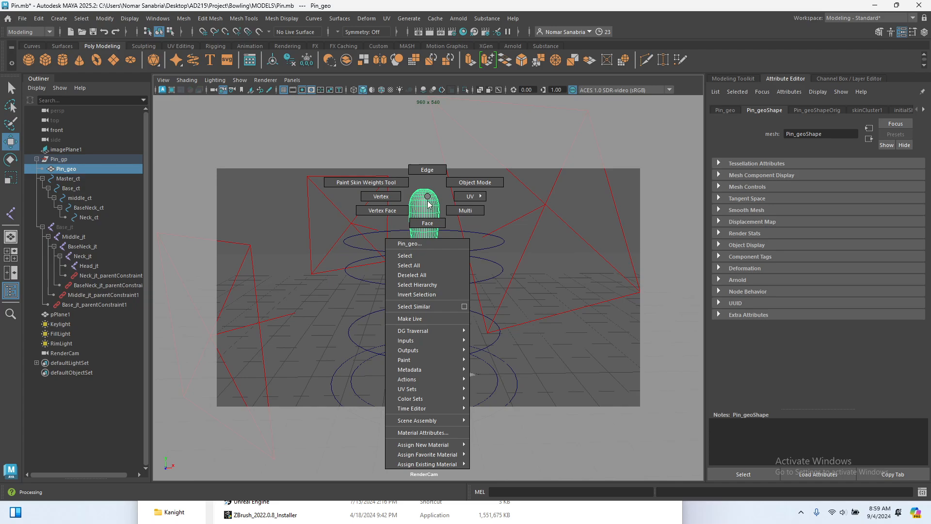
mouse_move(429, 462)
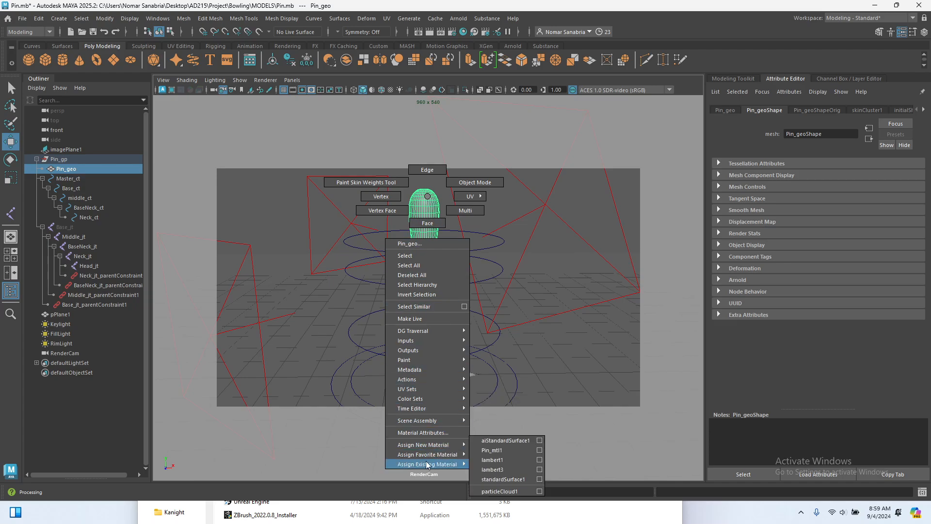
click(520, 441)
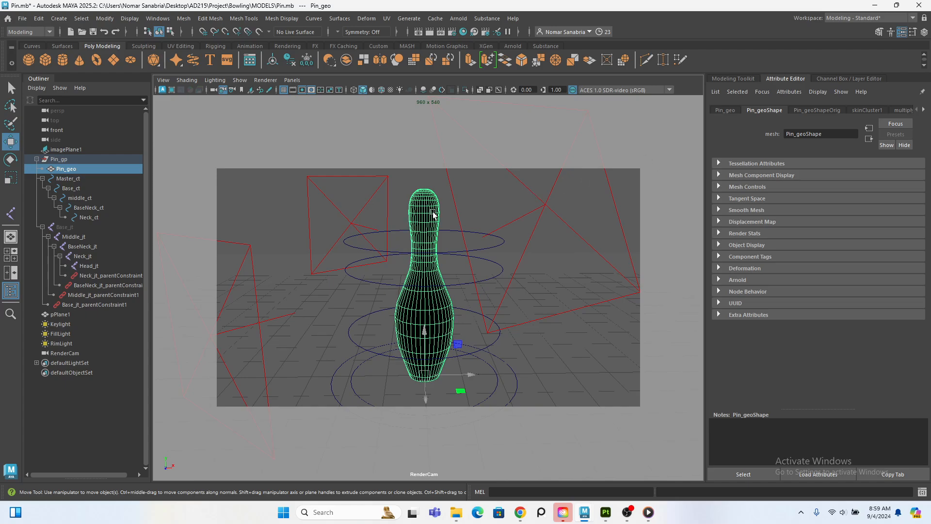
key(5)
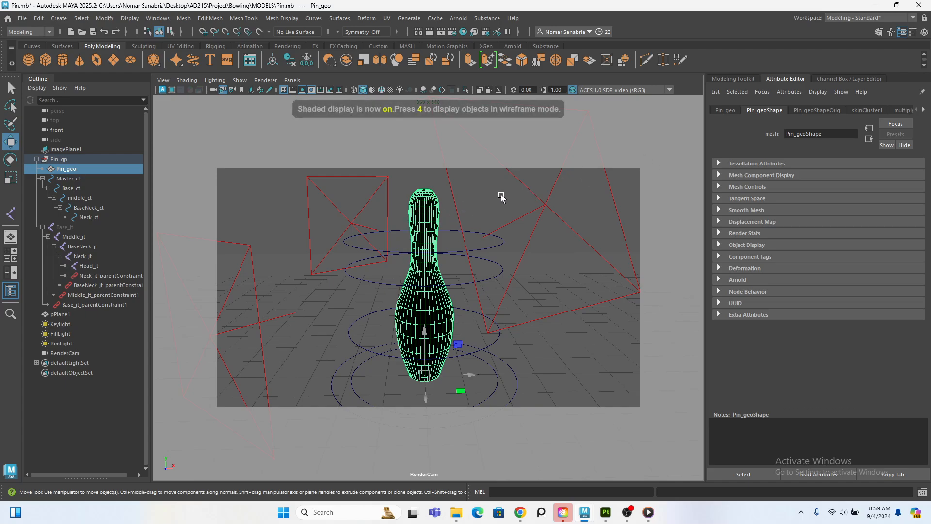
Step: Rename the pin's aiStandardSurface1 material as Pin_MAT
click(924, 110)
click(923, 109)
click(923, 110)
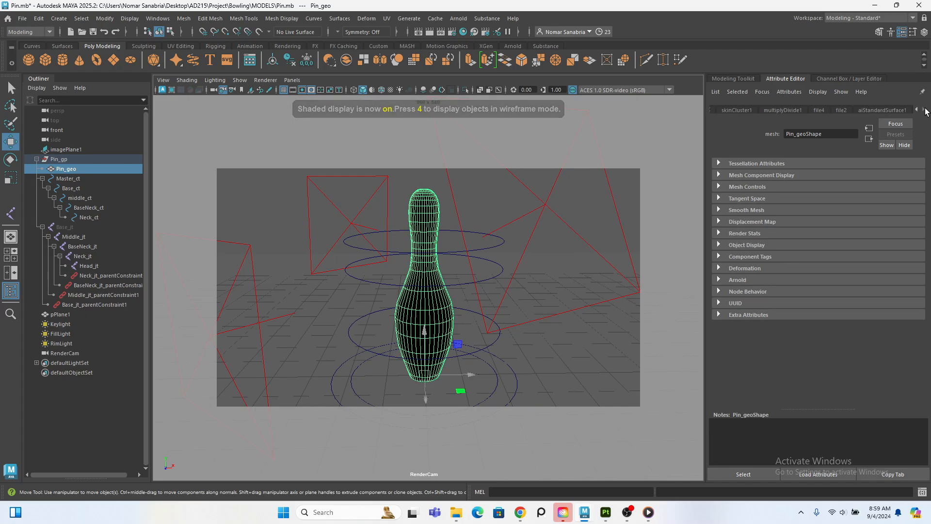
click(881, 110)
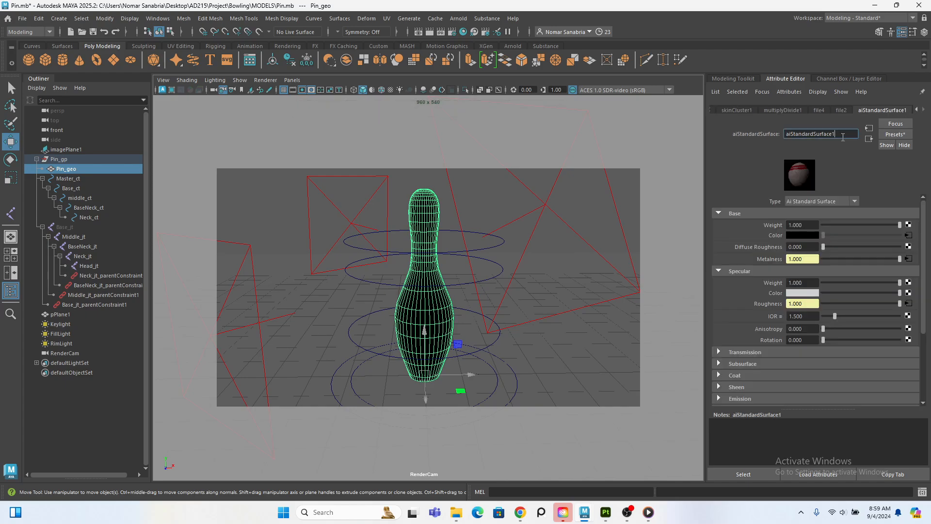
double_click(820, 134)
text(Pin_MAT)
key(Return)
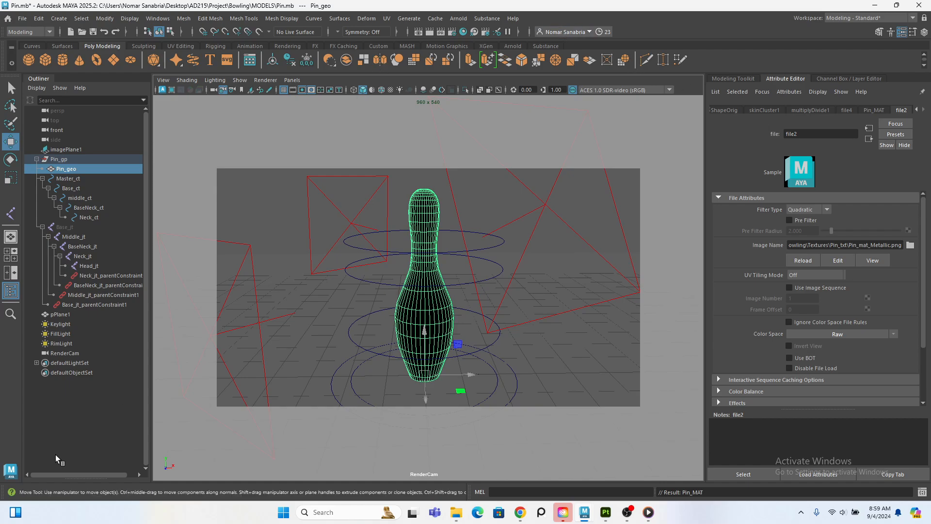
Step: Render the textured pin through RenderCam in Arnold RenderView and examine the result up close
click(458, 18)
click(476, 41)
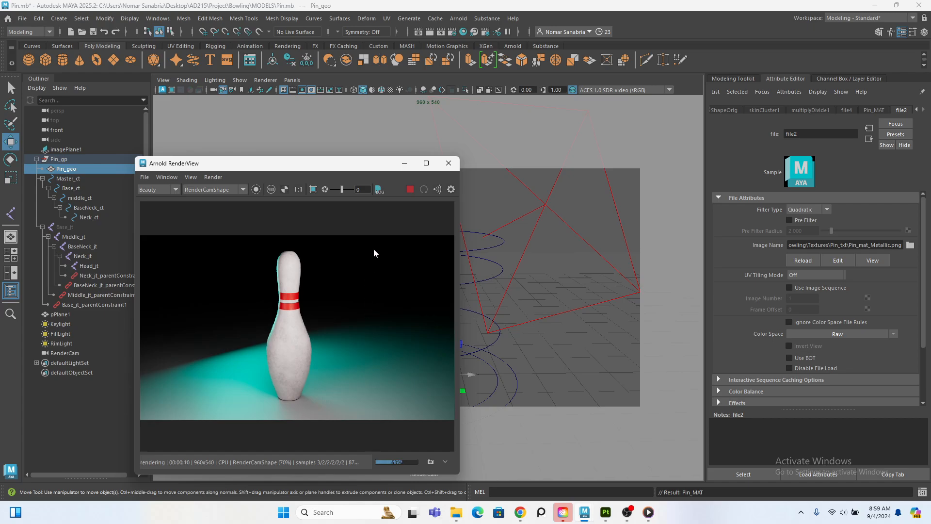
drag(267, 165, 399, 112)
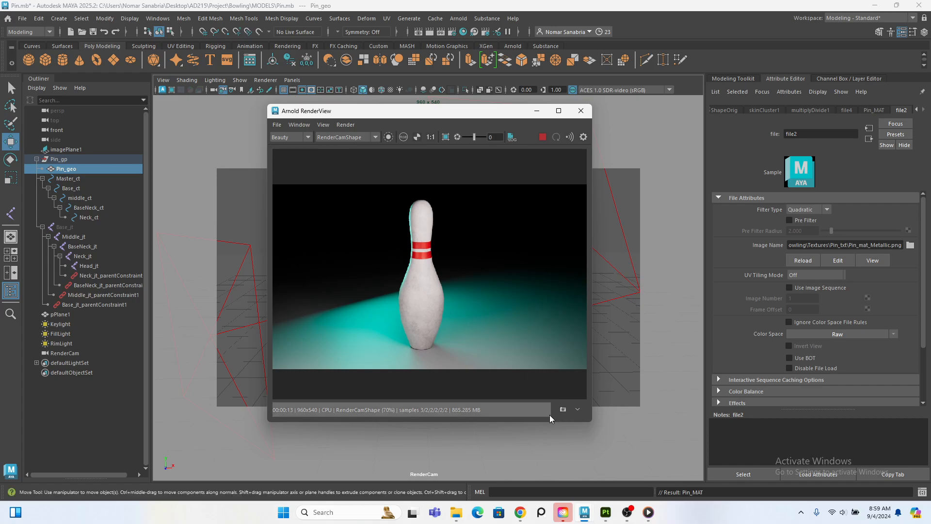
scroll(397, 249, up, 2)
scroll(397, 249, down, 1)
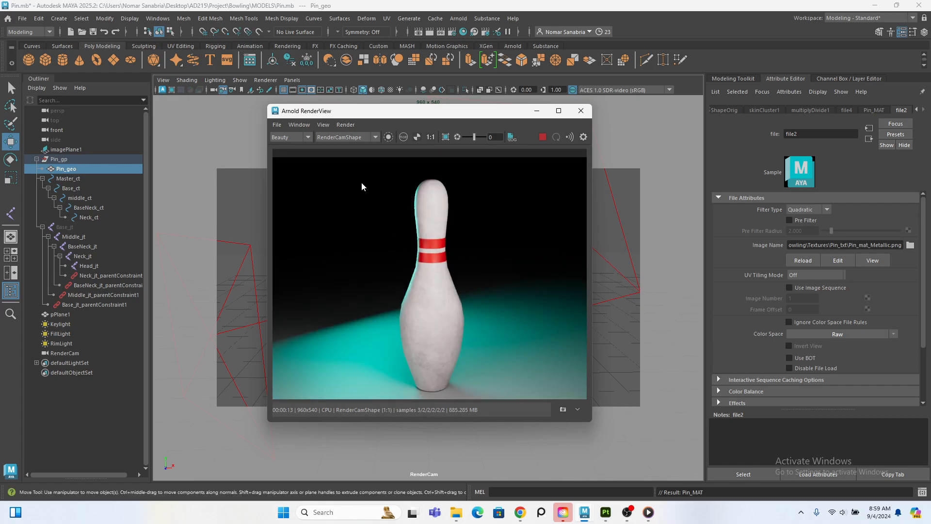
Step: Save the rendered image to the Desktop as RenderExample
click(282, 125)
click(294, 131)
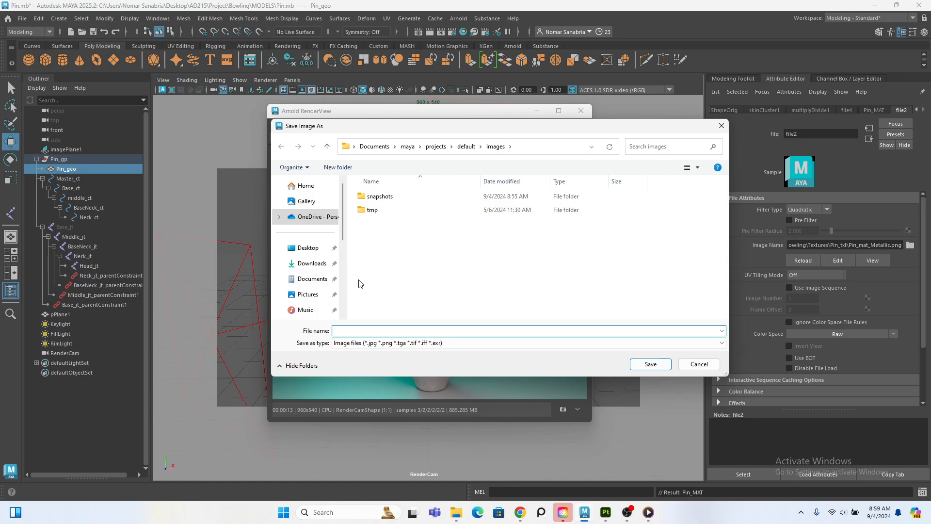
text(RenderExample)
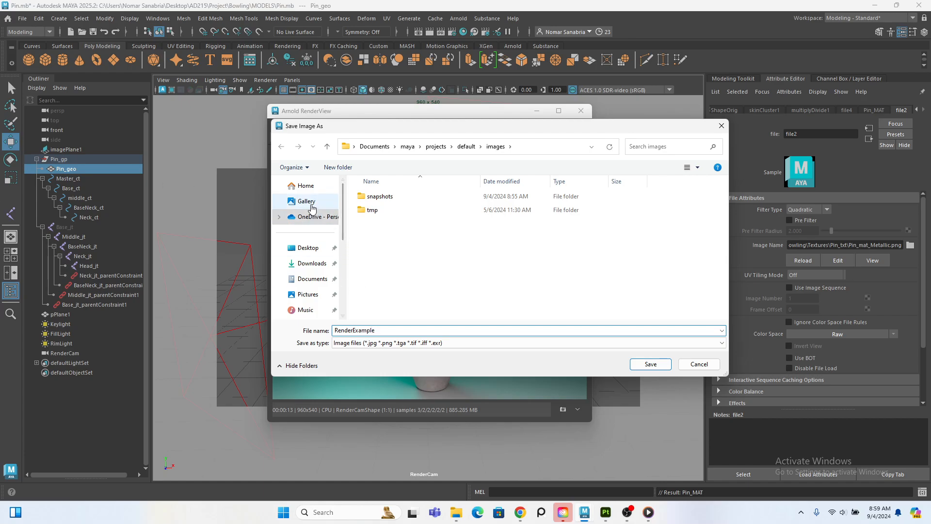
click(308, 248)
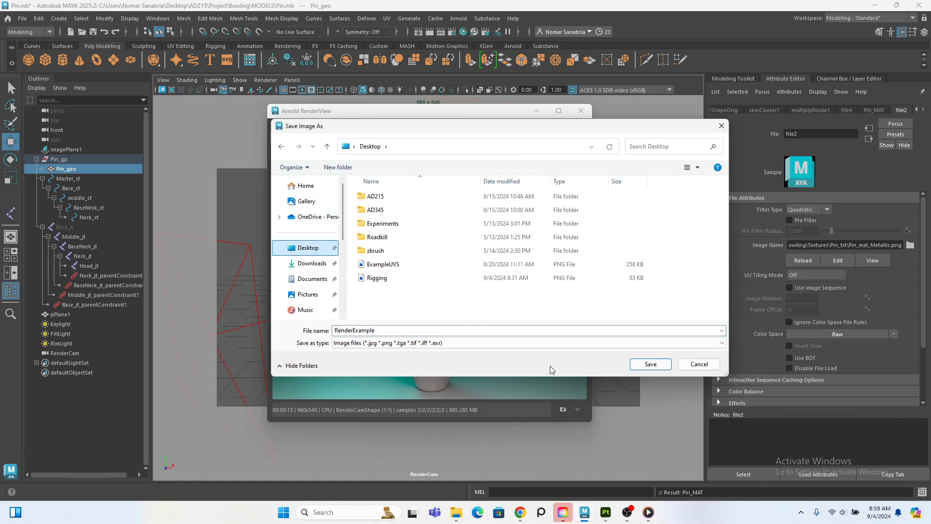
click(650, 368)
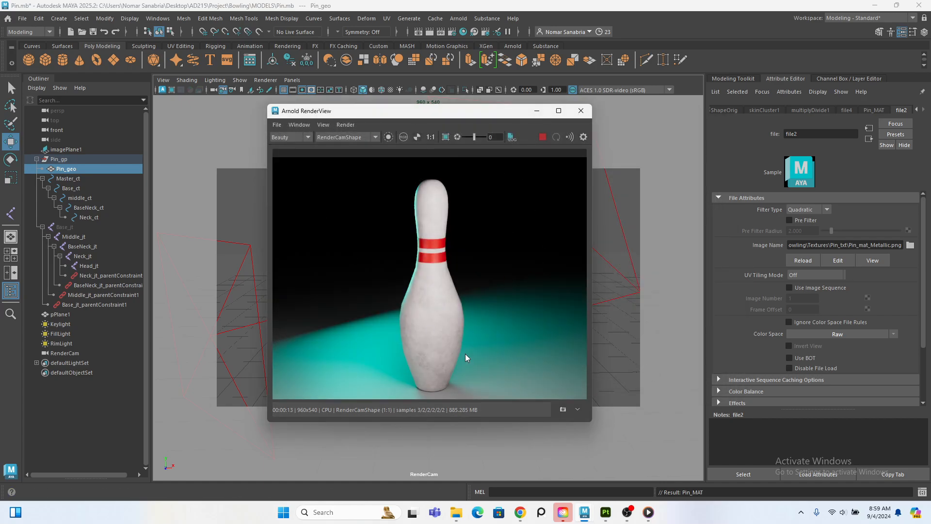
click(631, 516)
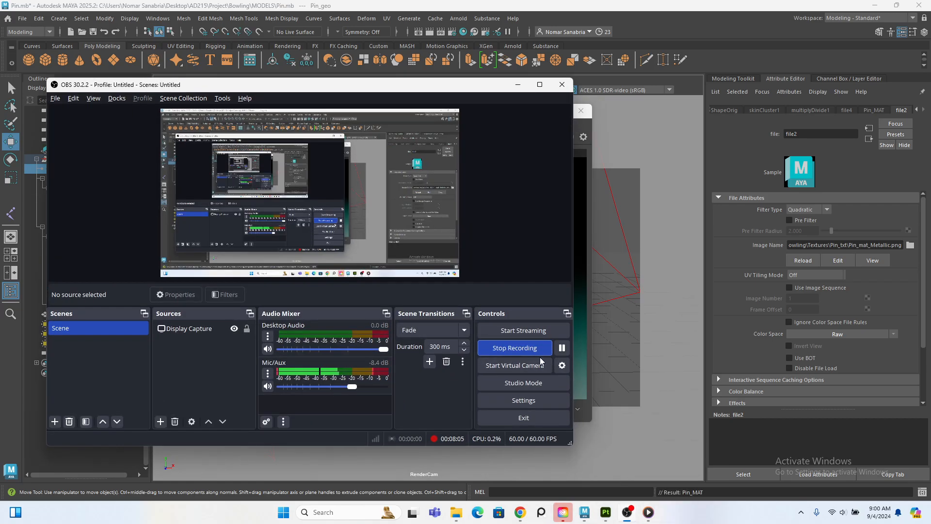